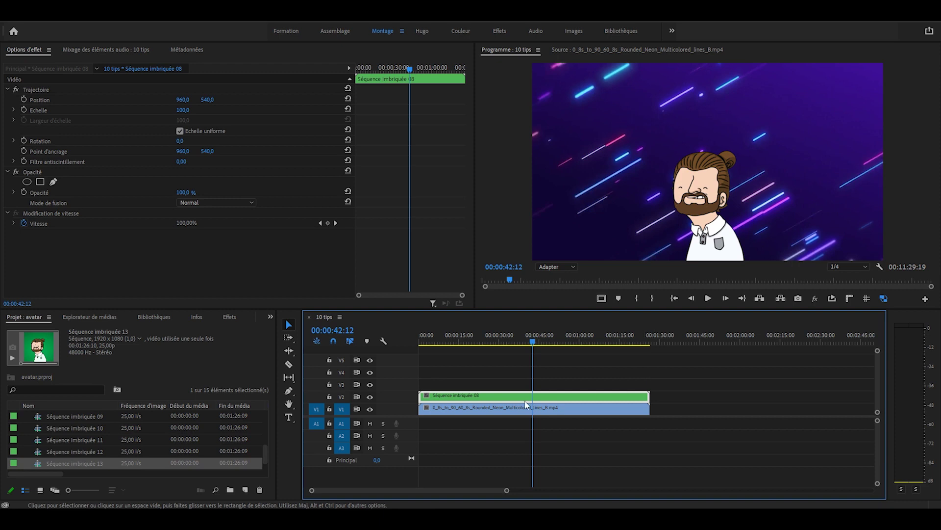
Split the Séquence imbriquée 08 clip on V2 at 00:00:42:12 and select its second part.
left_click(533, 396)
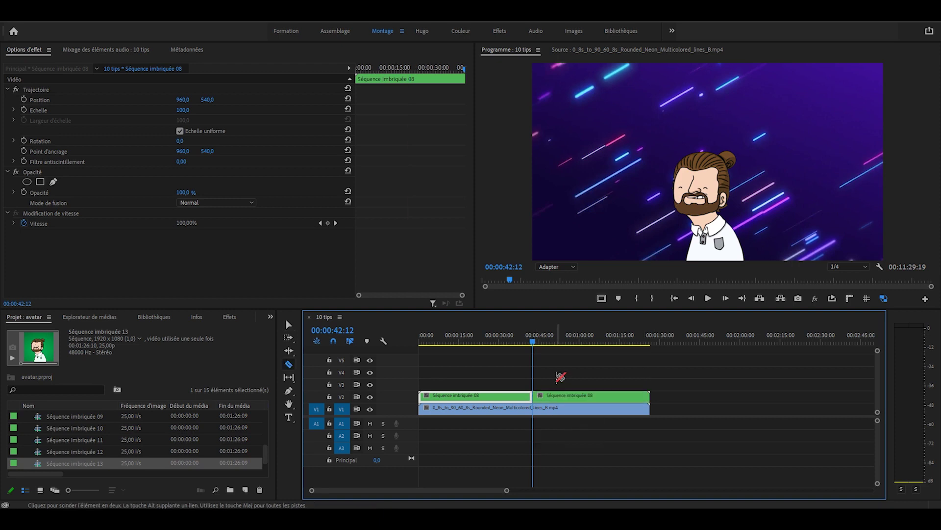
key("v")
left_click(564, 395)
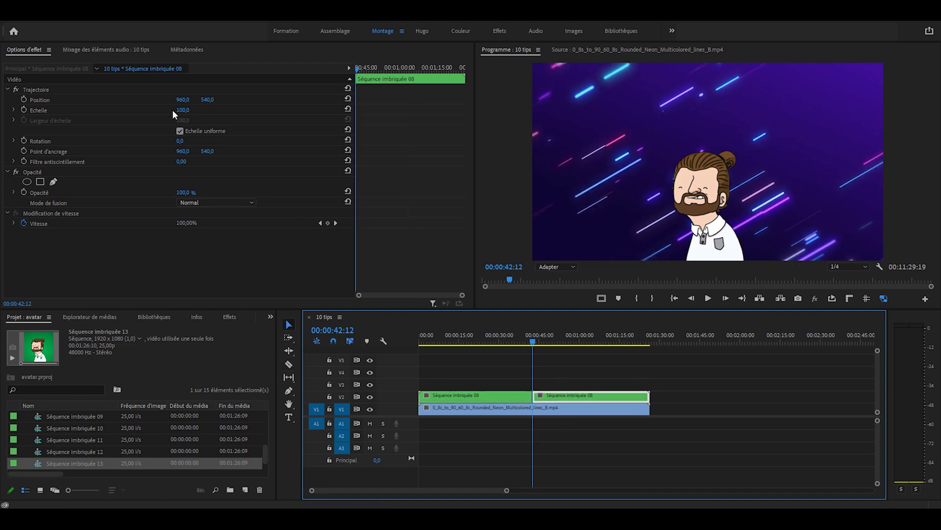
Scale the second part of the avatar clip to 150 and set its vertical position to 282.
left_click(183, 110)
type("150")
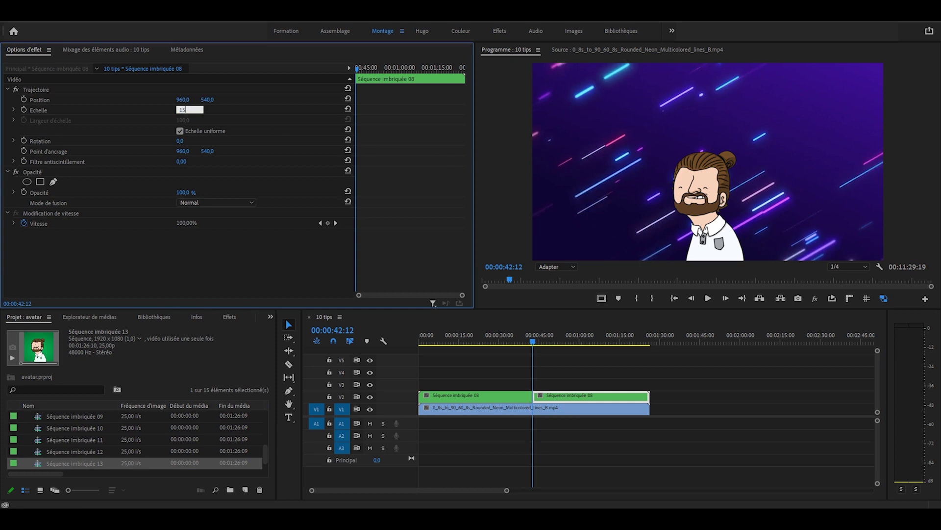
key("Return")
left_click_drag(206, 99, 80, 100)
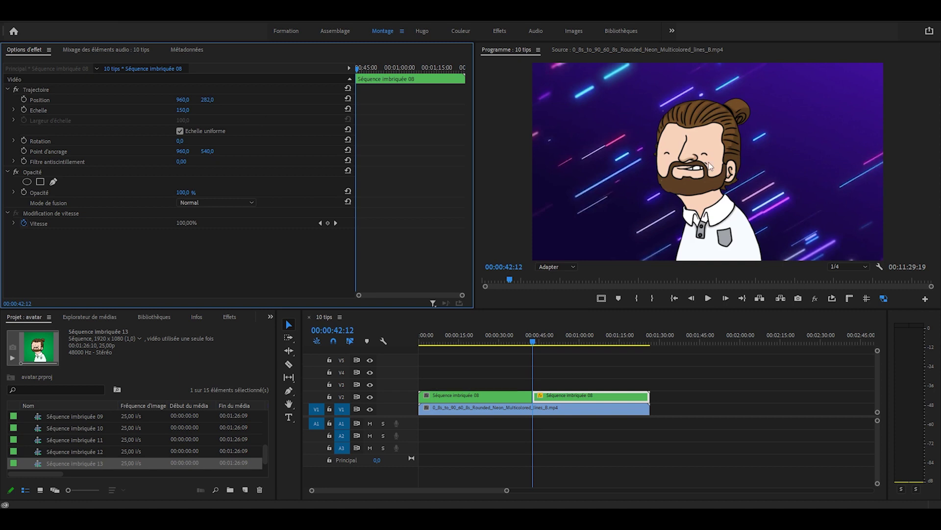
Rotate the second part of the avatar clip to -10° and deselect it.
left_click_drag(533, 338, 536, 338)
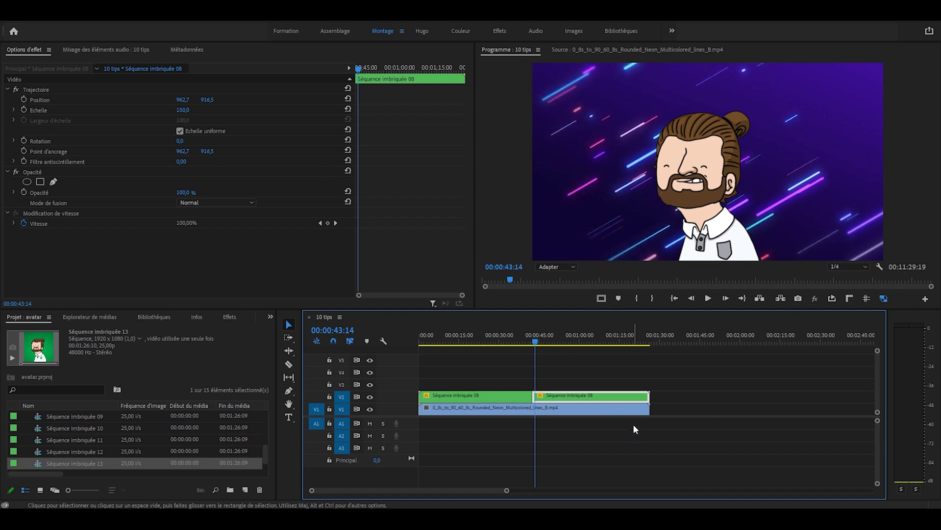
left_click(197, 251)
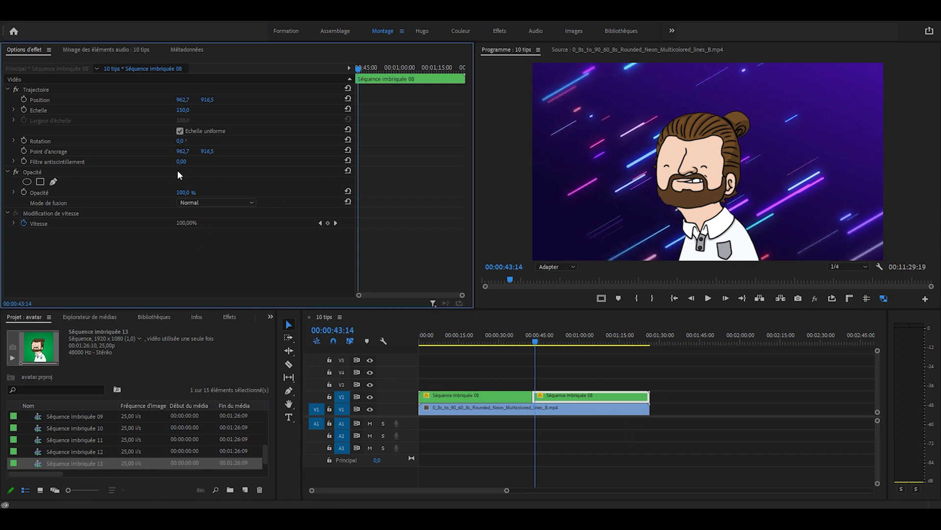
left_click_drag(183, 143, 153, 143)
key("ctrl+z")
left_click(184, 141)
type("-10")
key("Return")
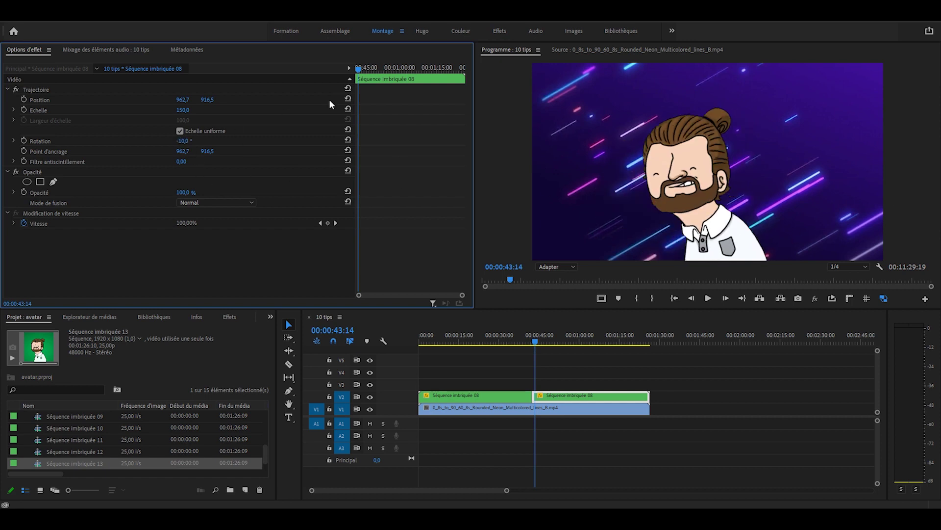
left_click(706, 383)
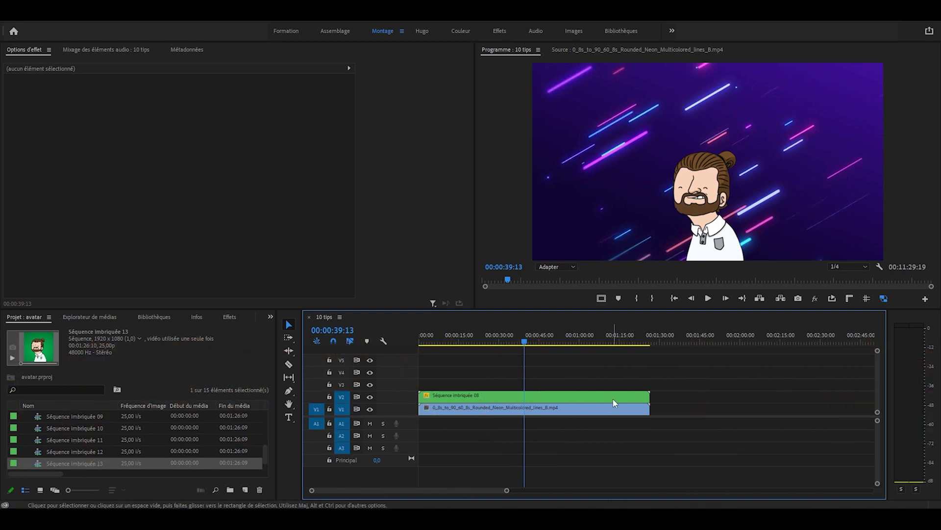
Find the Transformation video effect by searching for "trans" and apply it to the Séquence imbriquée 08 clip.
left_click(229, 317)
left_click(53, 328)
type("trans")
left_click_drag(44, 461, 450, 399)
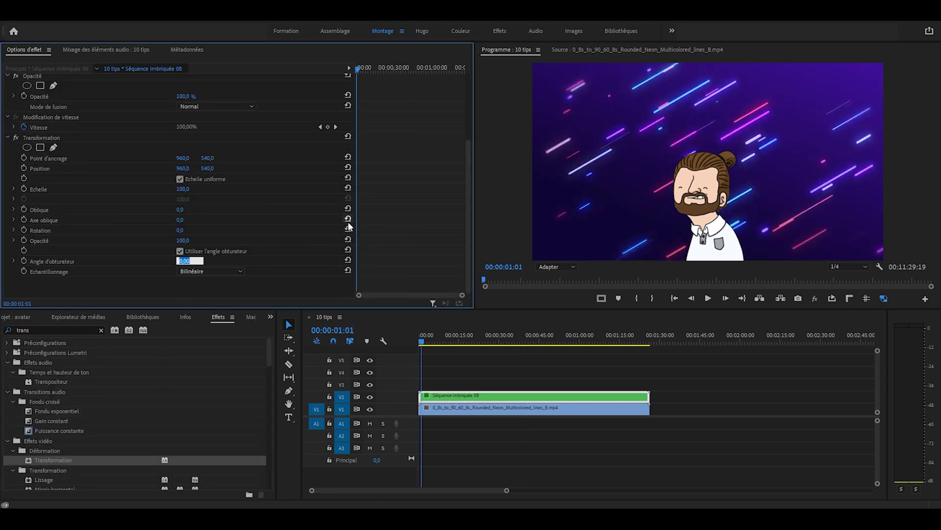
Set the Transformation shutter angle to 180 and keyframe its Position with the avatar off-screen at horizontal value 2149.
type("180")
key("Return")
left_click_drag(180, 167, 752, 168)
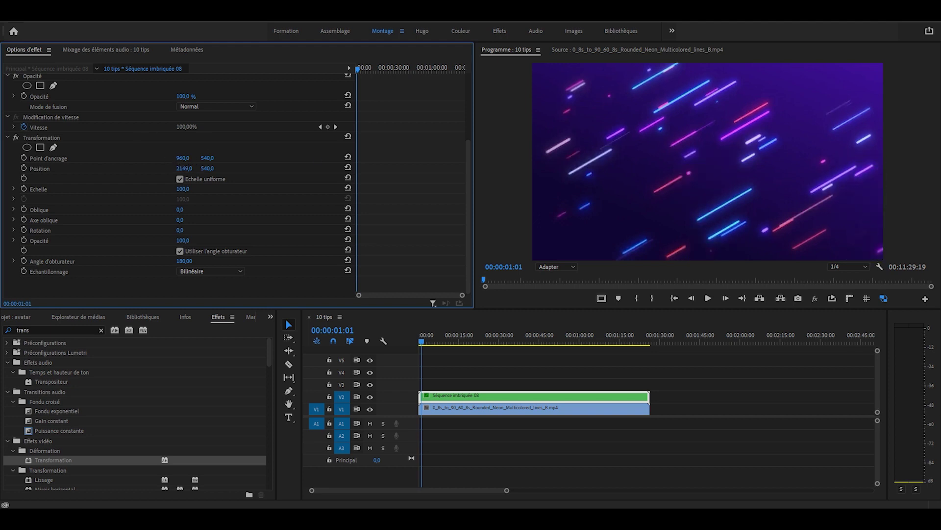
left_click(23, 168)
Add a second Transformation Position keyframe that brings the avatar back into the frame, and set the effect's rotation to 5°.
key("equal")
key("equal")
key("equal")
left_click(444, 341)
left_click_drag(184, 168, 0, 167)
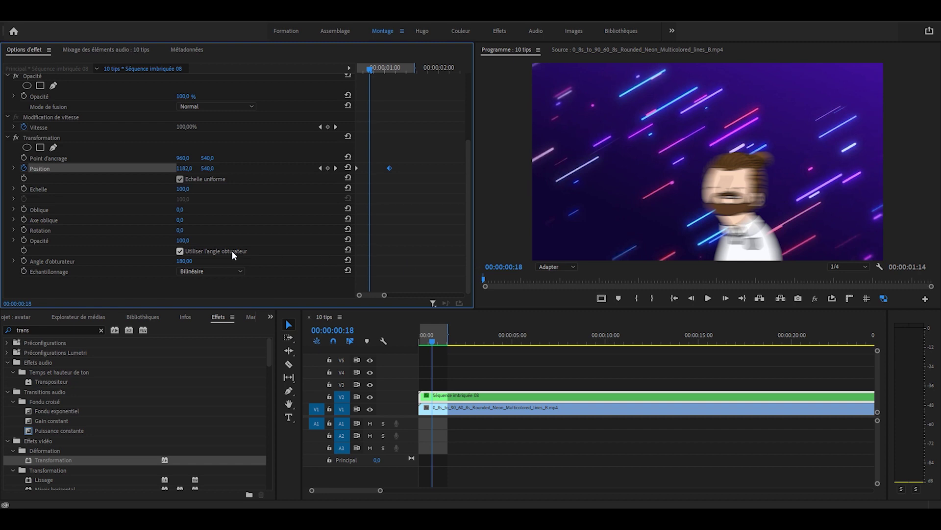
left_click(181, 230)
left_click_drag(181, 232, 189, 232)
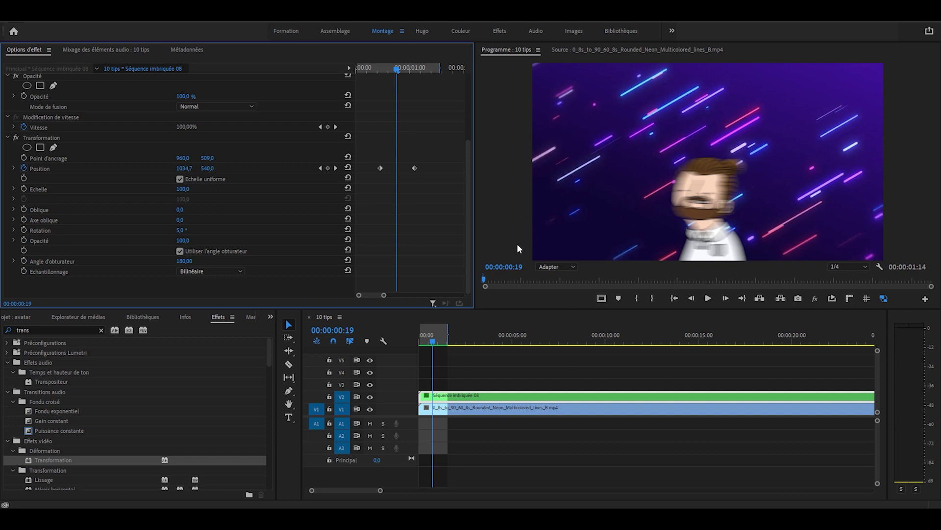
Cut the Séquence imbriquée 08 clip at the end of the marked in/out range, just after the slide-in.
left_click(461, 387)
key("c")
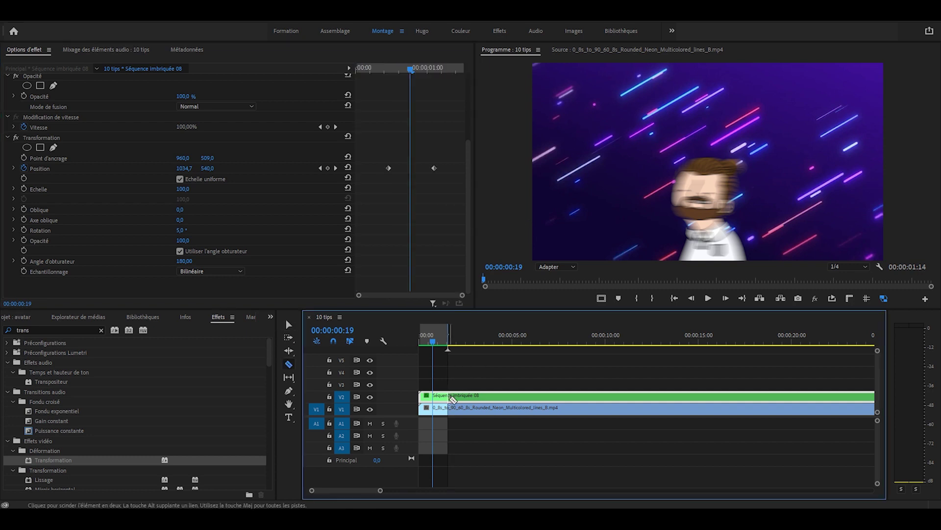
left_click(451, 397)
key("v")
Nest the short first part of the avatar clip, keeping the default nested sequence name.
left_click(438, 396)
right_click(438, 396)
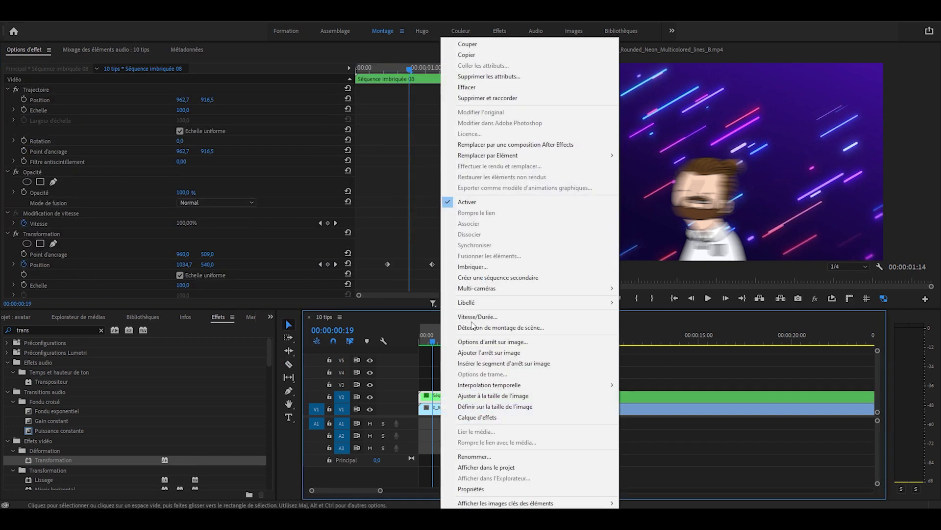
left_click(460, 261)
left_click(458, 270)
Rotate the nested clip by 90°, set its horizontal position to 534, and scrub through the sideways entrance.
left_click(439, 397)
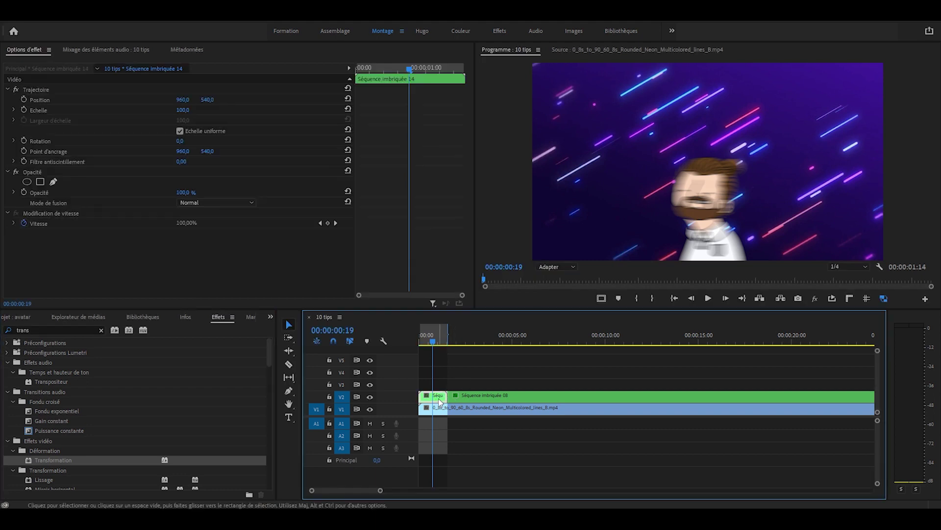
left_click(43, 245)
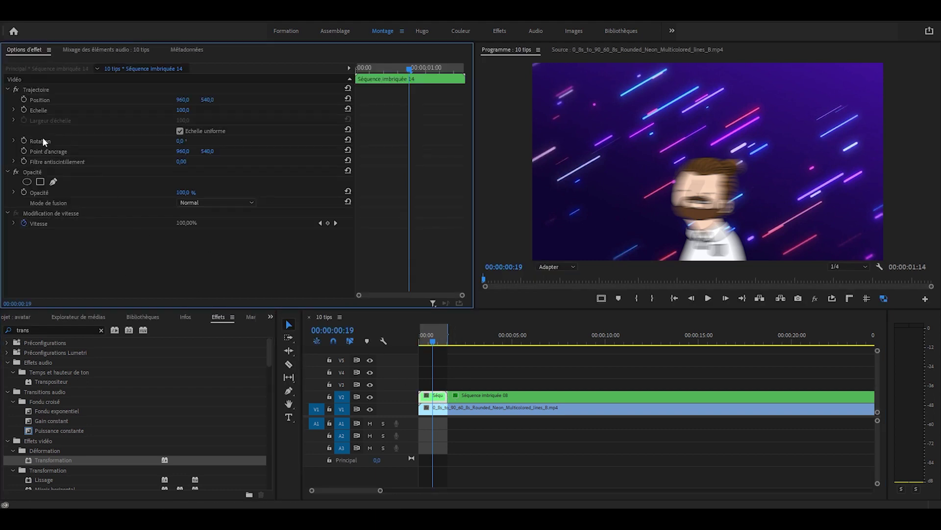
left_click(181, 141)
type("90")
key("Return")
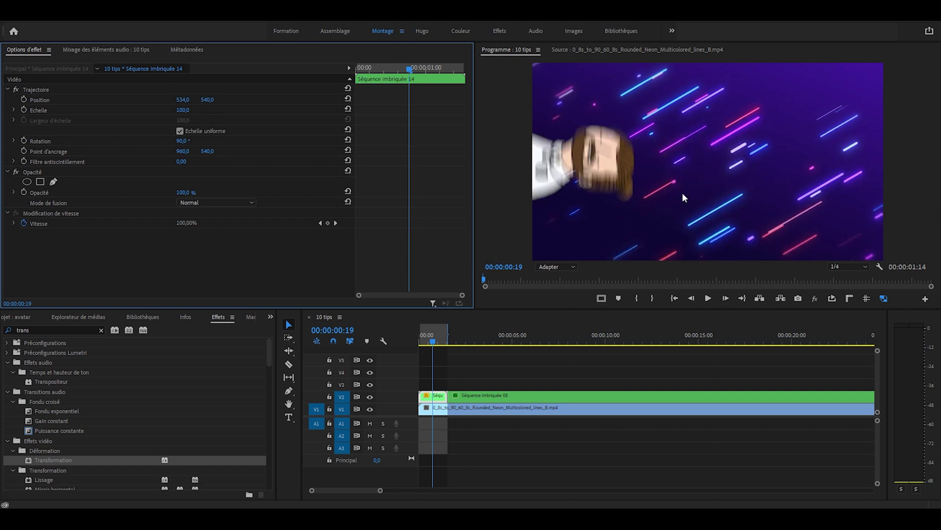
mouse_move(409, 69)
left_mouse_down()
mouse_move(421, 71)
mouse_move(400, 74)
left_mouse_up()
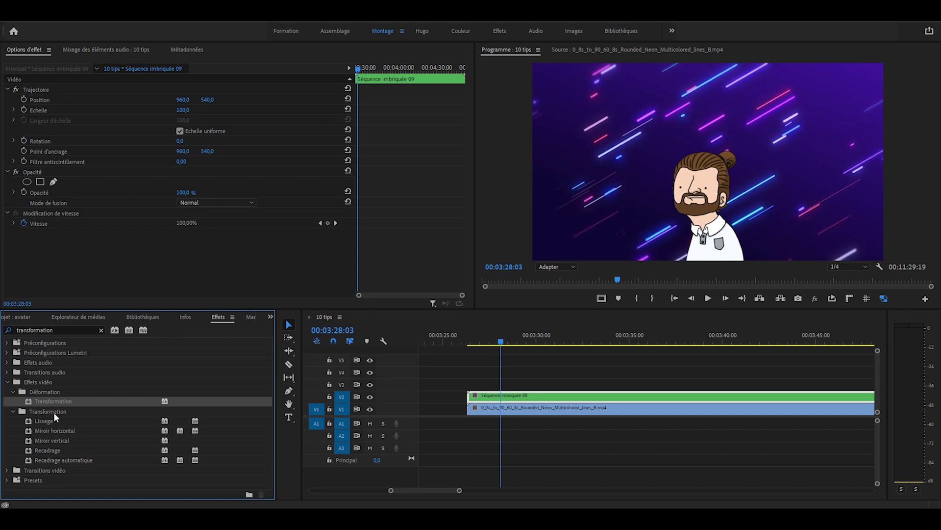
Apply the Transformation effect to the Séquence imbriquée 09 clip, with vertical position 919 and horizontal anchor point 699.
left_click_drag(43, 401, 491, 395)
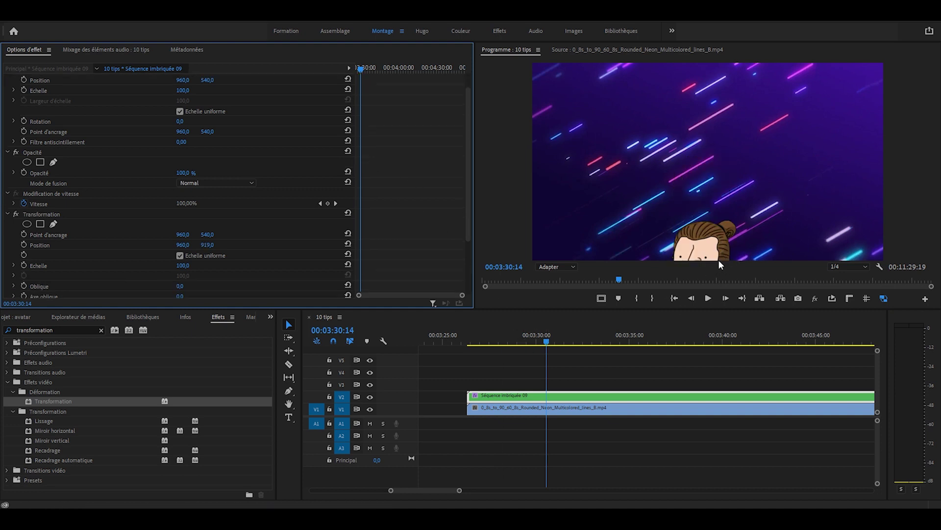
left_click_drag(182, 234, 266, 251)
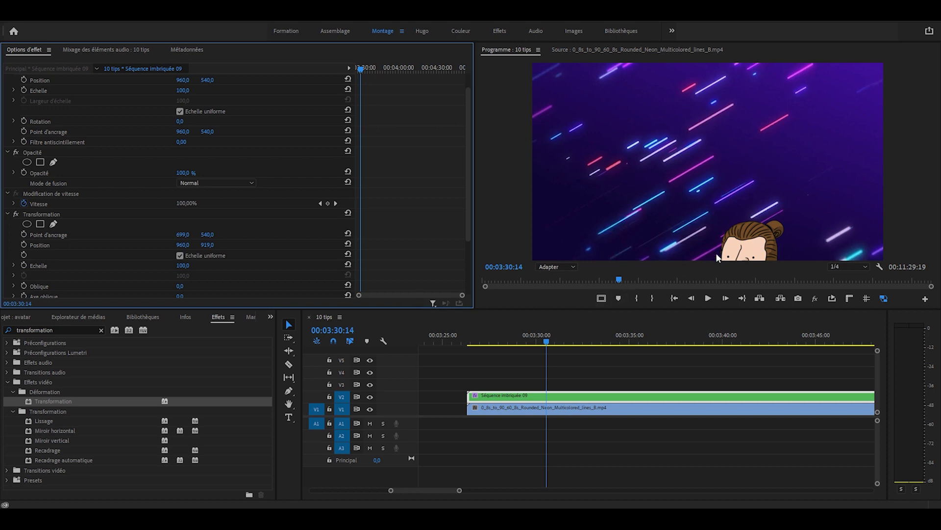
Animate the clip's Transformation Position with a starting keyframe and a second one farther left, and scrub through the movement.
scroll(24, 170, "down", 3)
left_click(24, 169)
left_click(631, 343)
left_click_drag(183, 168, 2, 168)
left_click_drag(559, 342, 581, 339)
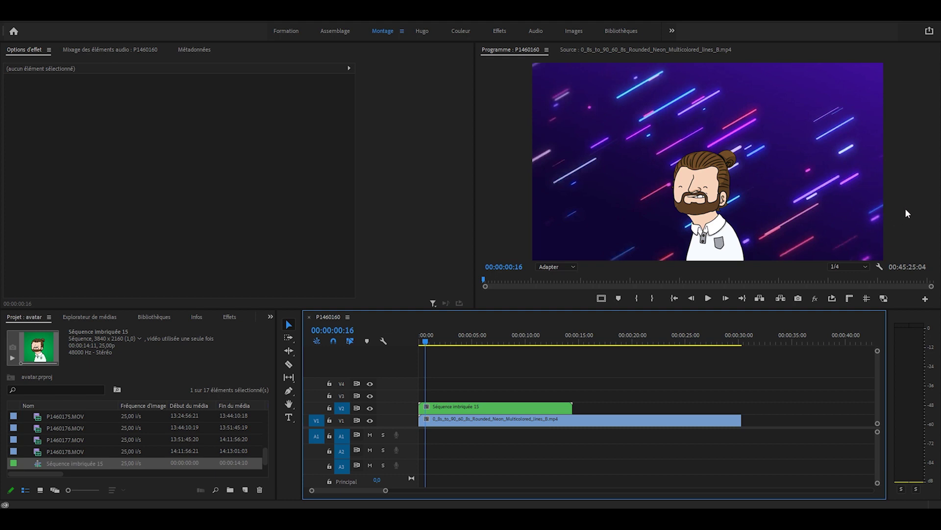
Move the anchor point of the Séquence imbriquée 15 clip to the avatar's base, at about 1759.1, 2036.7.
key("Home")
left_click(463, 408)
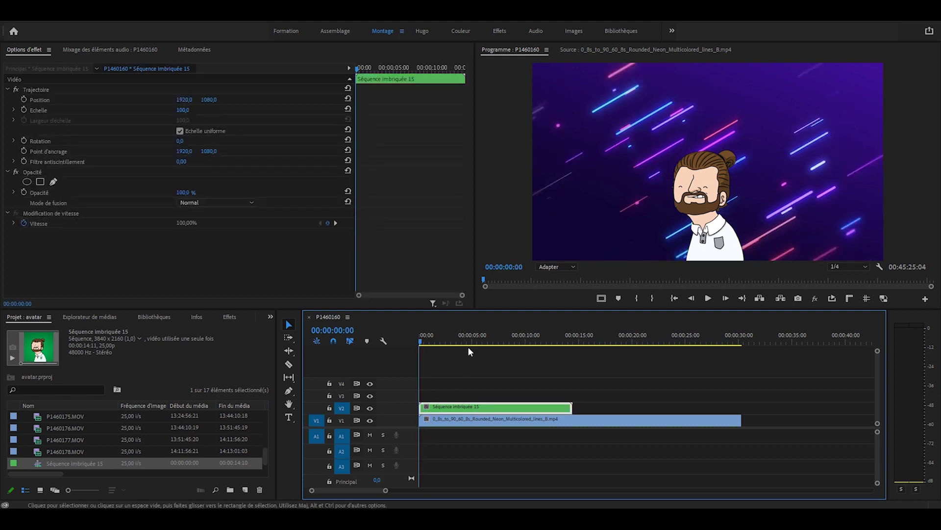
left_click(51, 150)
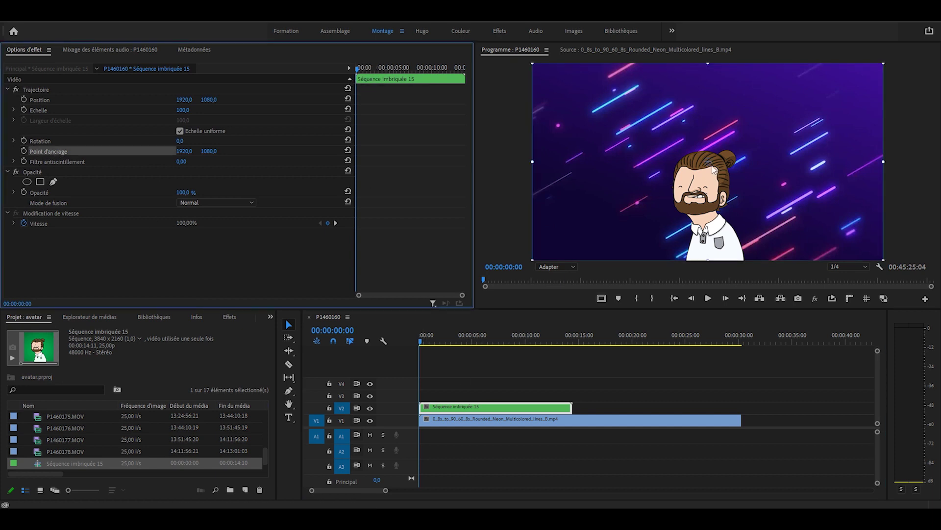
left_click_drag(711, 166, 696, 254)
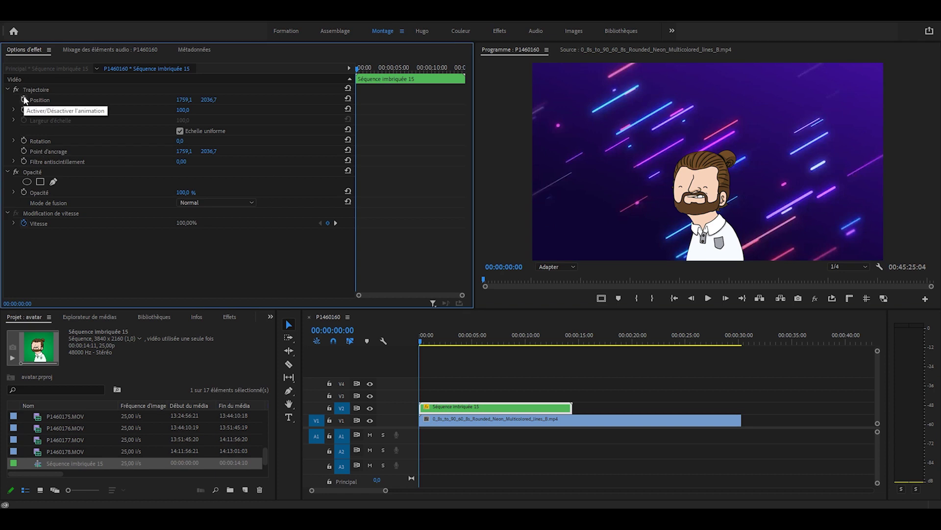
Enable Position and Rotation keyframes at the clip's start and set the horizontal position to 4089.1, off-screen.
left_click(24, 99)
left_click(23, 140)
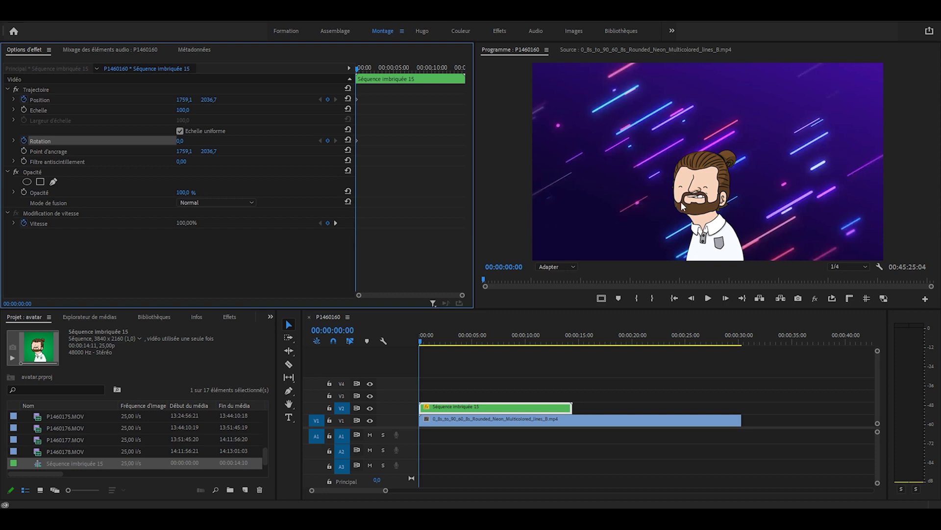
left_click_drag(189, 100, 390, 136)
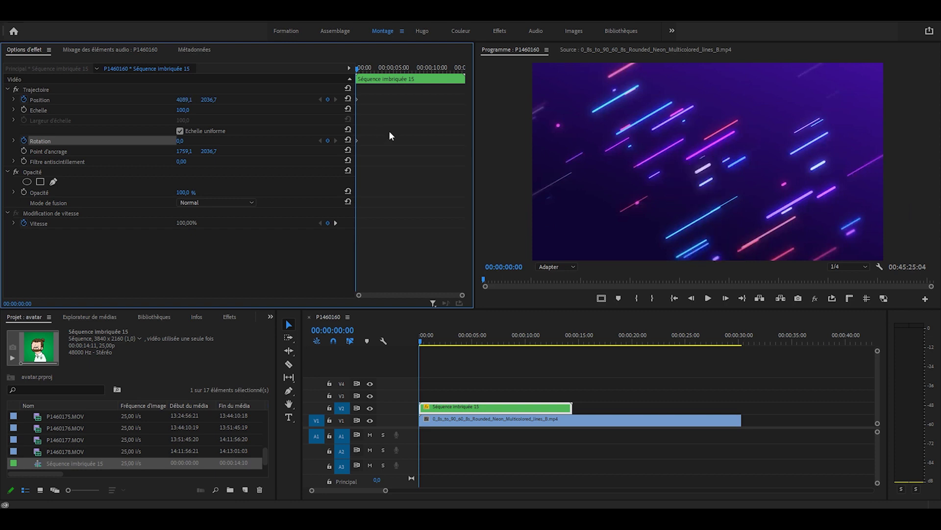
At 00:00:00:10, keyframe the avatar peeking into the frame with rotation -20° and position 3531.1, 2156.7.
key("space")
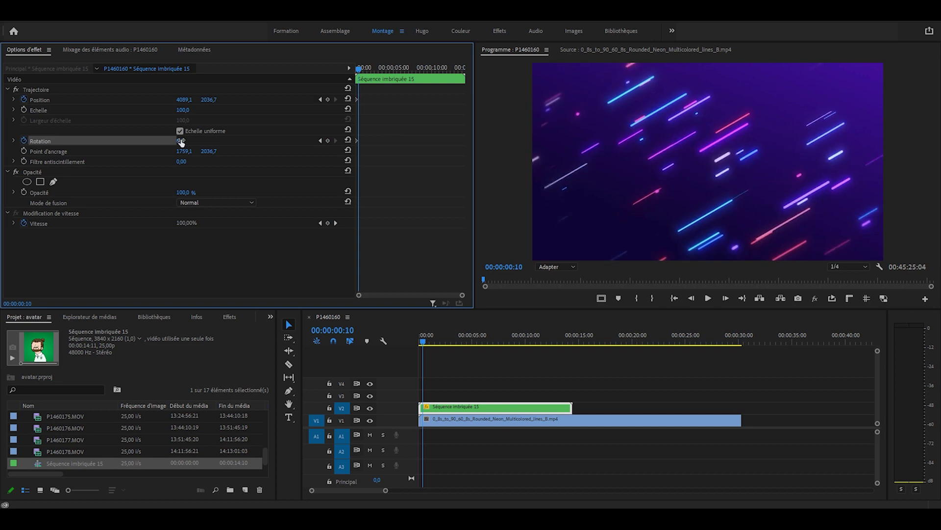
left_click(181, 142)
type("-20")
key("Return")
left_click_drag(184, 100, 142, 100)
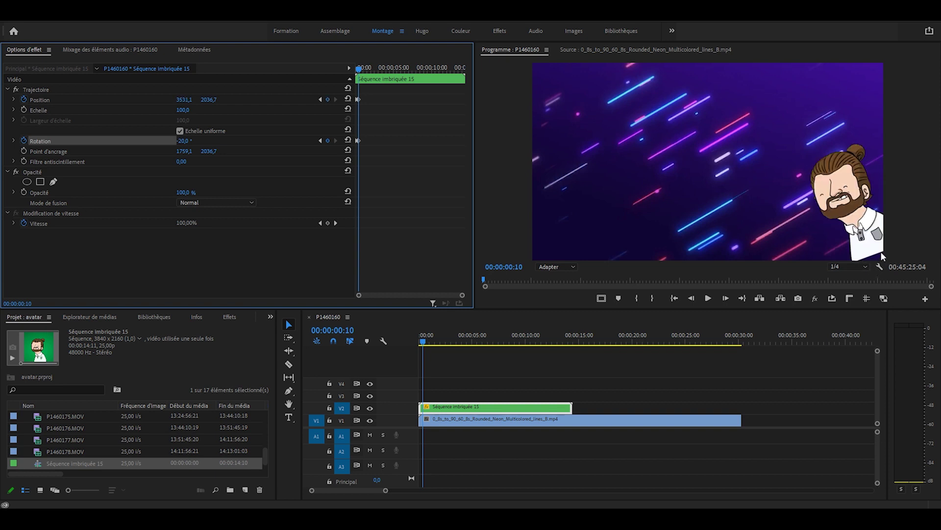
left_click_drag(208, 100, 228, 100)
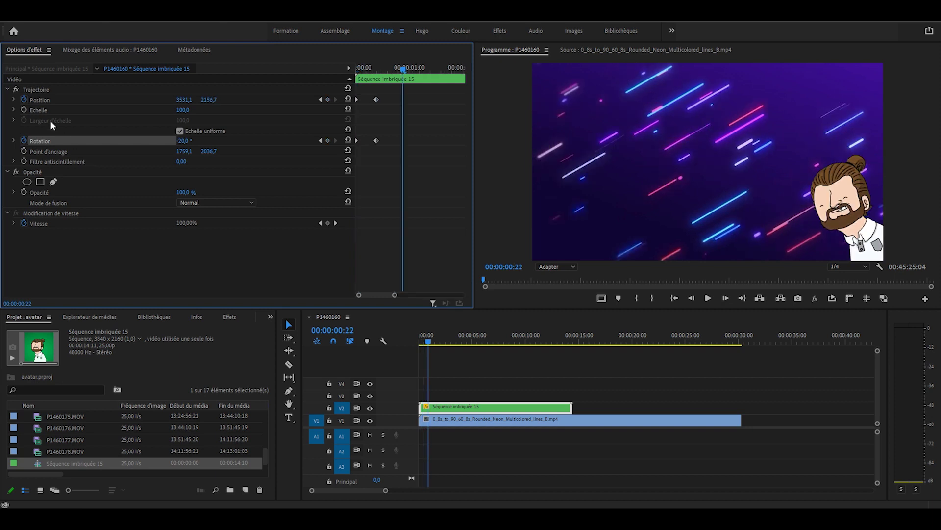
Ease the speed curve into the second Position keyframe and play the entrance from the start.
left_click(15, 100)
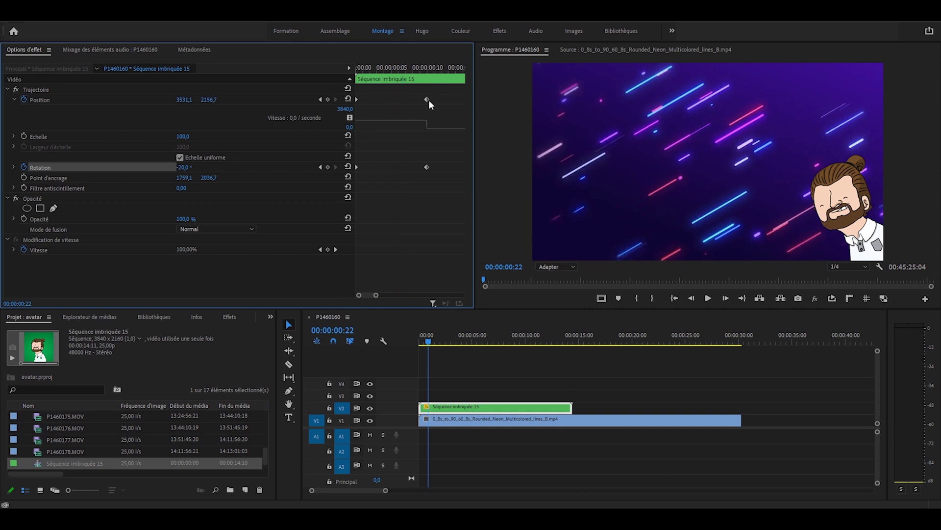
left_click_drag(425, 121, 405, 129)
left_click(452, 156)
left_click(446, 374)
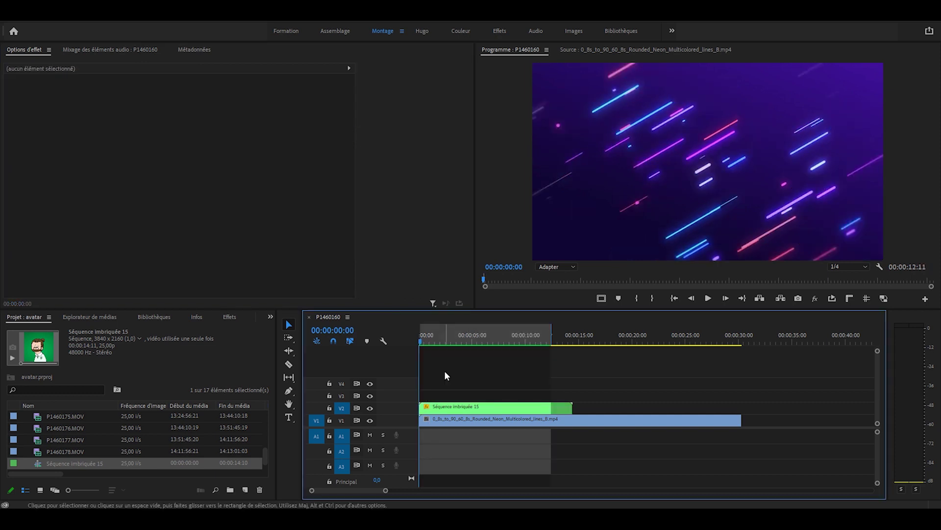
key("space")
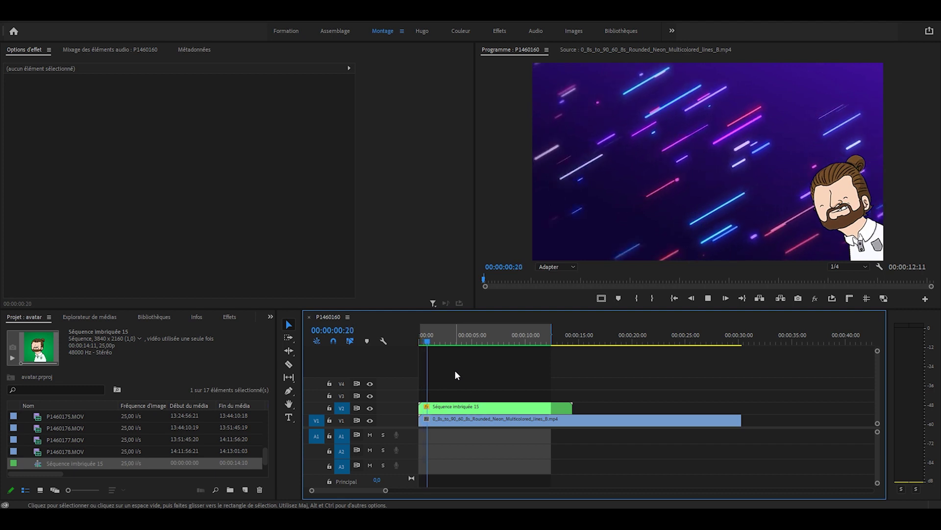
key("space")
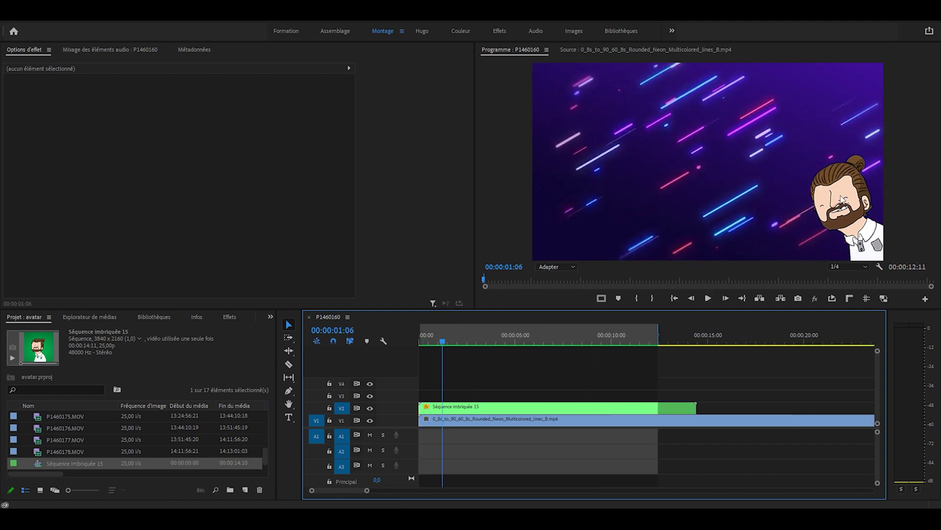
Split the Séquence imbriquée 15 clip at 00:00:01:06 and select its first part.
key("c")
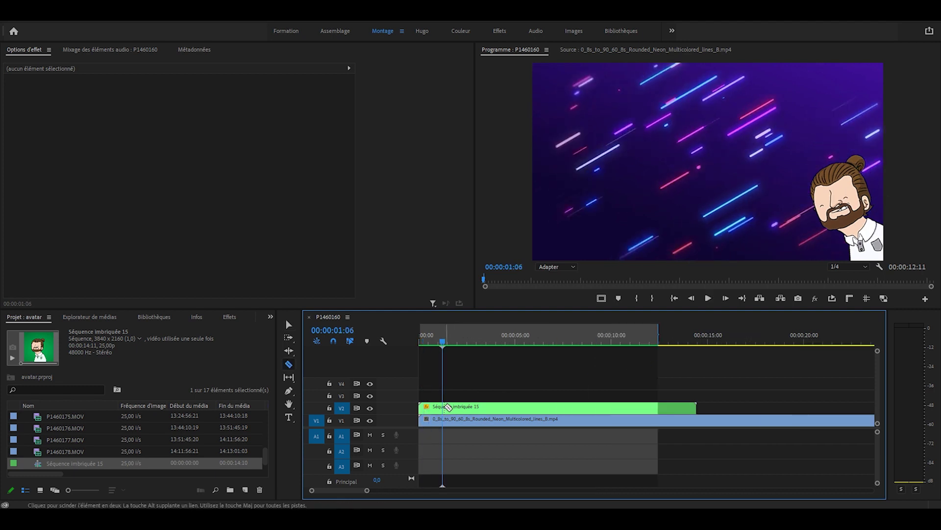
left_click(444, 408)
key("v")
left_click(433, 408)
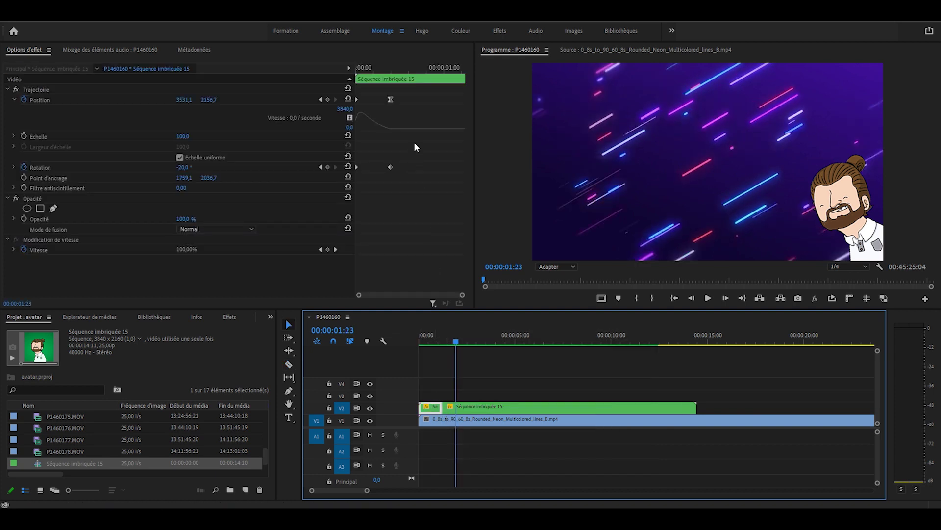
Remove the Position and Rotation keyframing from the second part of the Séquence imbriquée 15 clip.
left_click(475, 408)
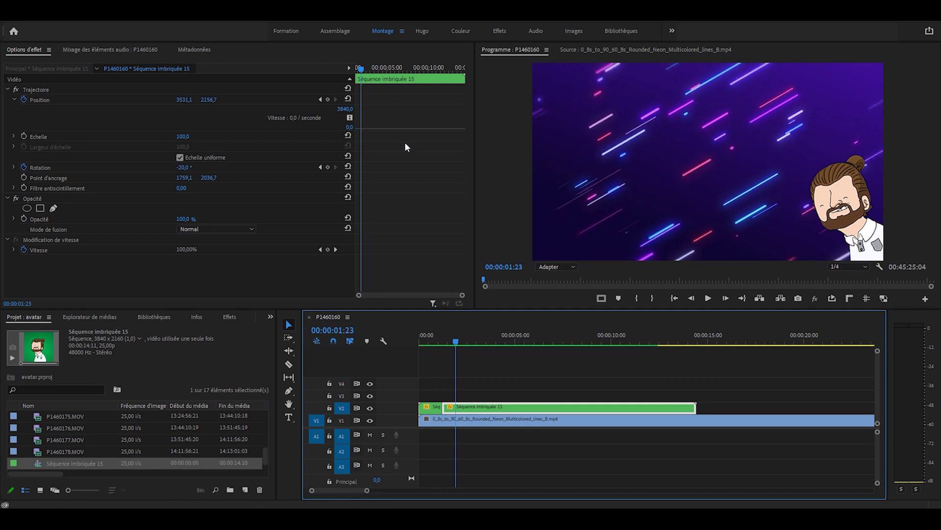
left_click(24, 98)
left_click(514, 272)
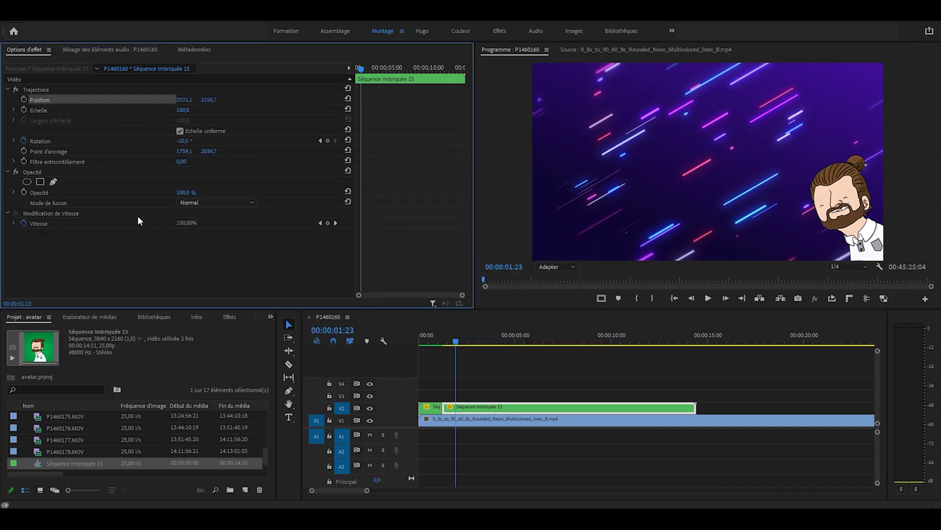
left_click(24, 99)
left_click(510, 271)
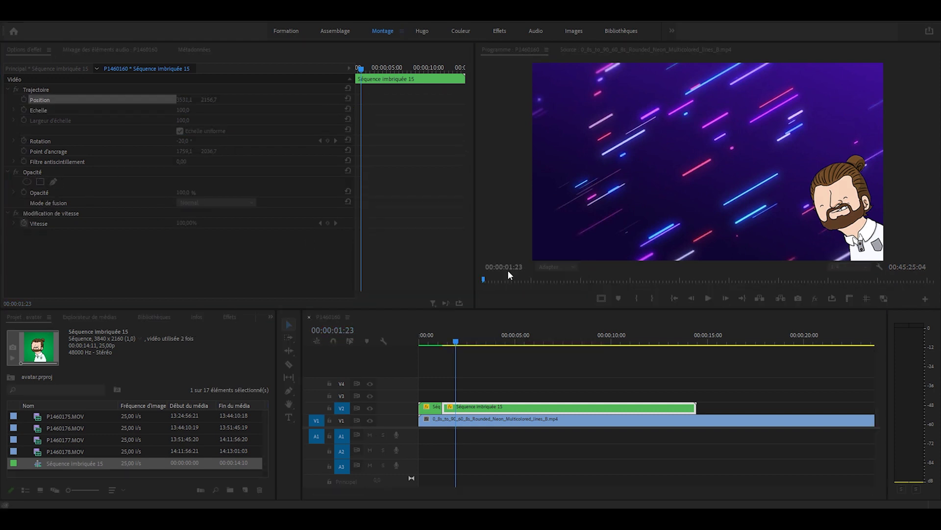
Reset the second part's rotation, shift its avatar horizontally, and scrub the playhead across the cut.
left_click(349, 141)
left_click_drag(183, 100, 115, 100)
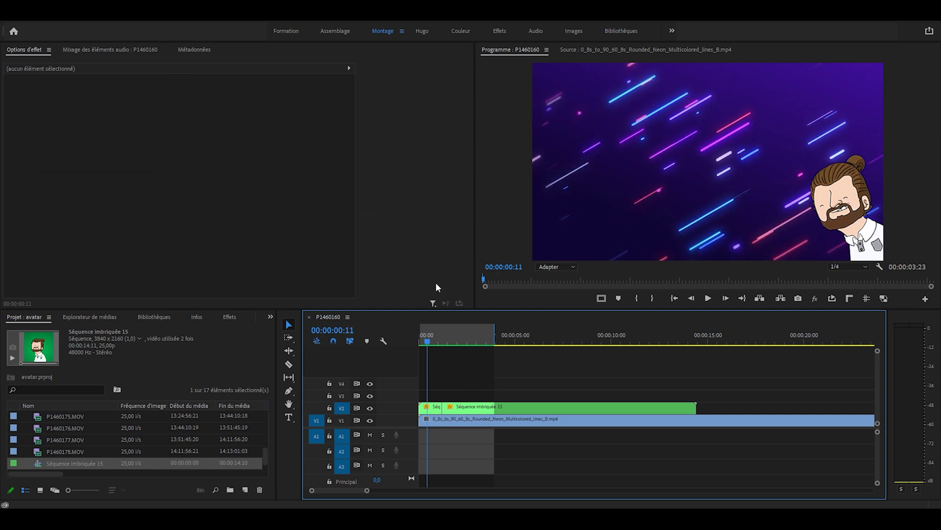
left_click_drag(424, 343, 453, 343)
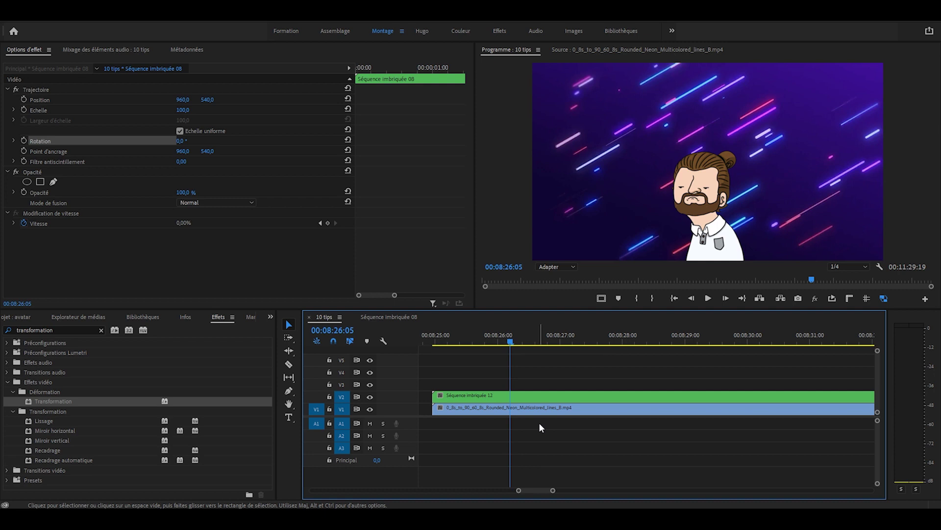
Set the Séquence imbriquée 12 clip's horizontal position to 711 and enable Position keyframes at 00:08:26:05.
left_click(538, 395)
left_click_drag(183, 100, 61, 99)
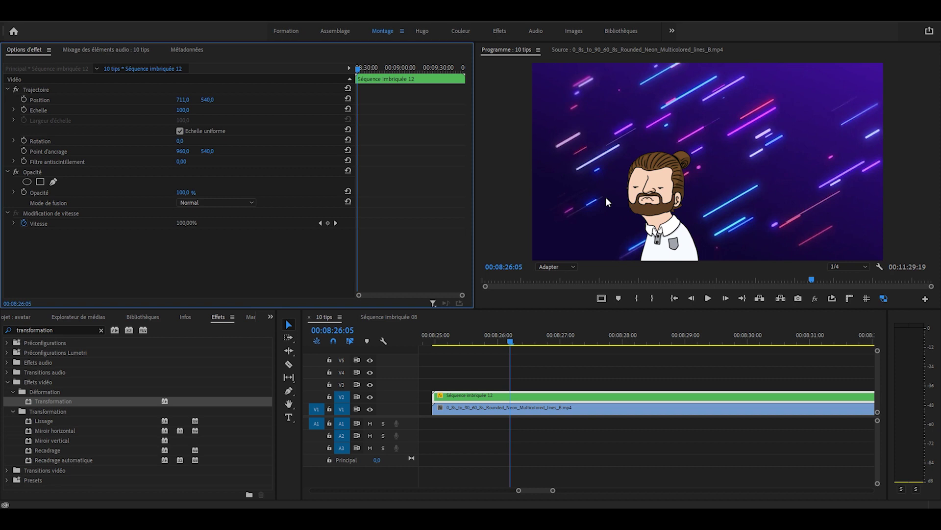
left_click(23, 99)
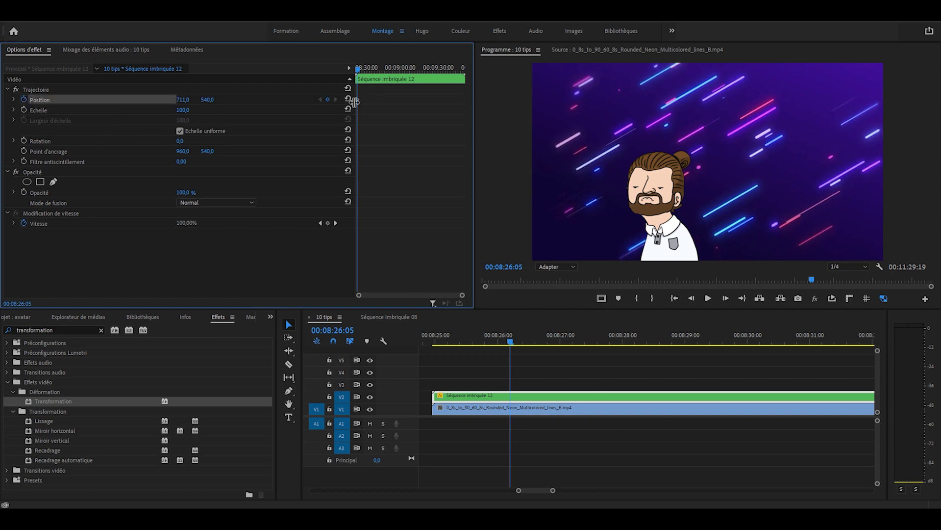
At 00:08:28:24, keyframe the Séquence imbriquée 12 clip's horizontal position at 267.
left_click(498, 341)
left_click_drag(498, 343, 682, 342)
left_click_drag(182, 99, 0, 100)
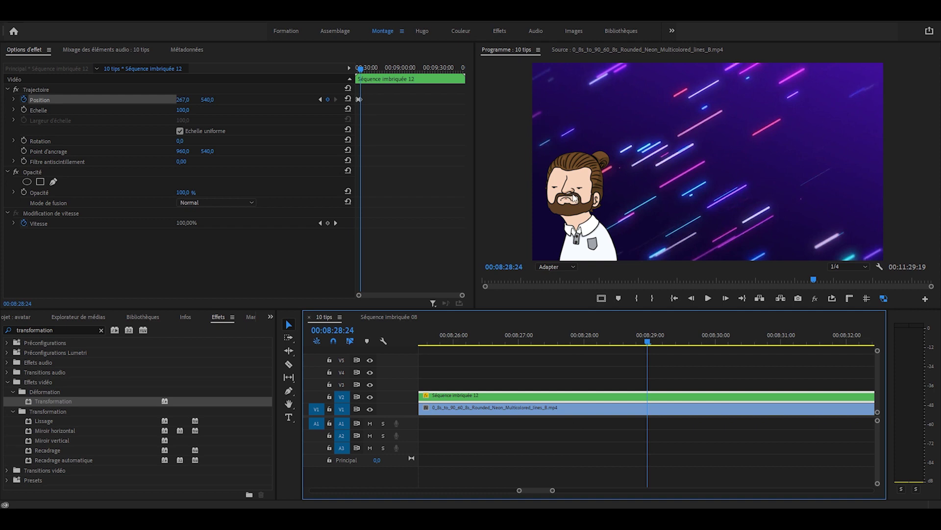
Split the Séquence imbriquée 12 clip at 00:08:28:24 and about 00:08:30:07, and select the middle part.
scroll(576, 338, "down", 2)
key("c")
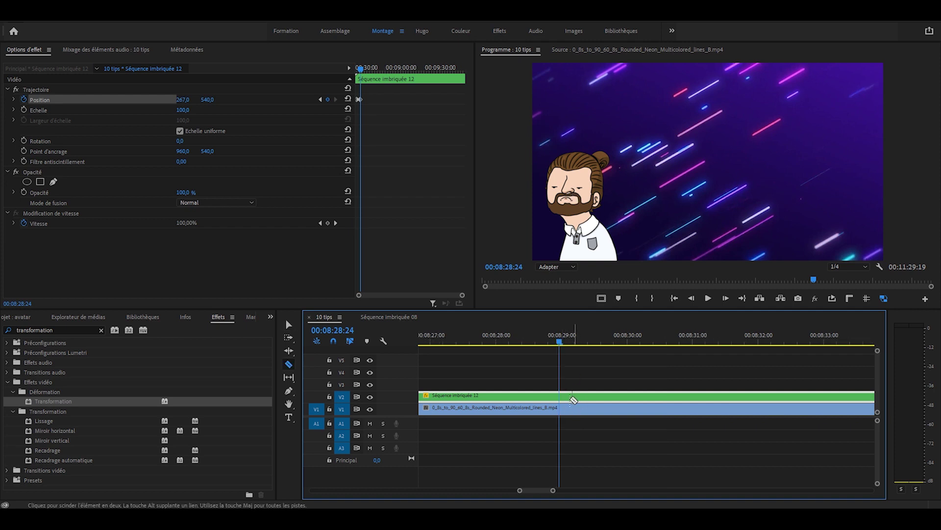
left_click(561, 397)
left_click(646, 397)
key("v")
left_click(598, 396)
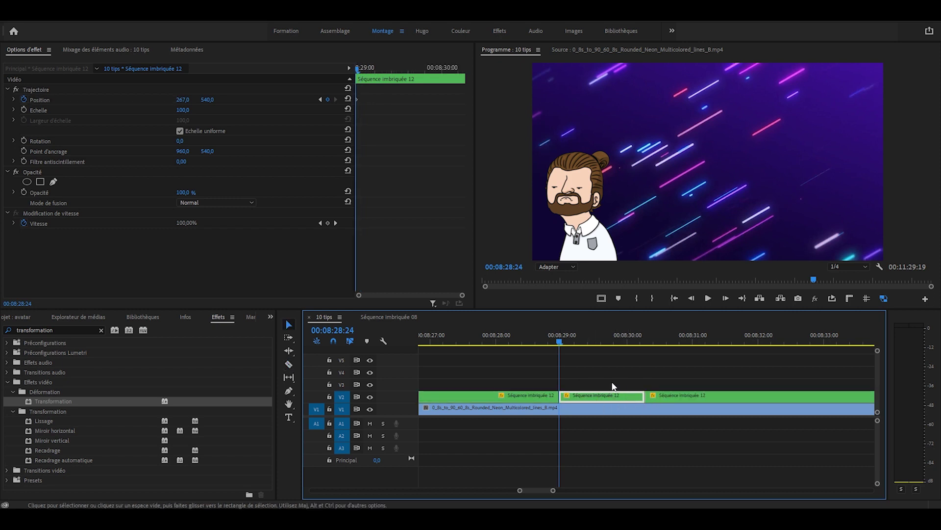
Search the effects for "3d simple" and apply the 3D simple effect to the middle part.
left_click(101, 330)
type("3d simple")
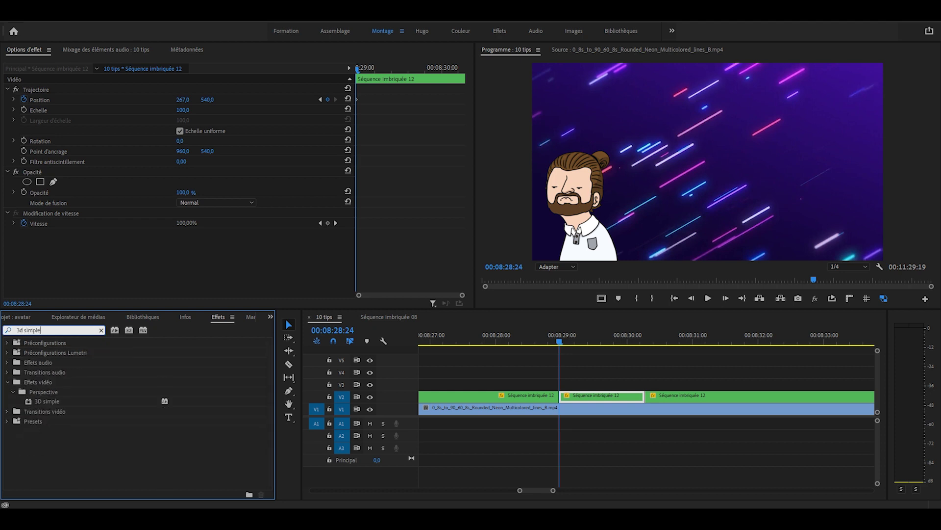
left_click_drag(37, 402, 602, 398)
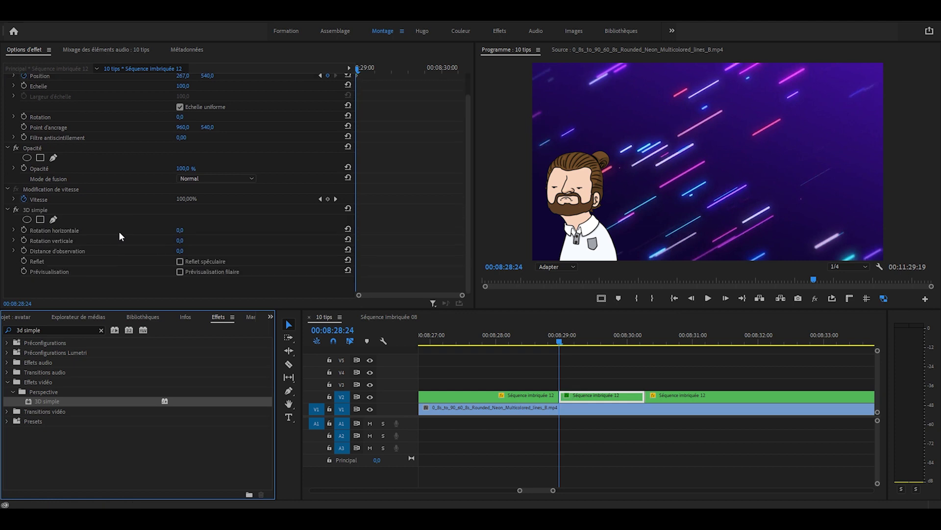
Set the 3D simple effect's Rotation horizontale to 180° to flip the avatar, and play the flipped section.
left_click(64, 230)
left_click(180, 230)
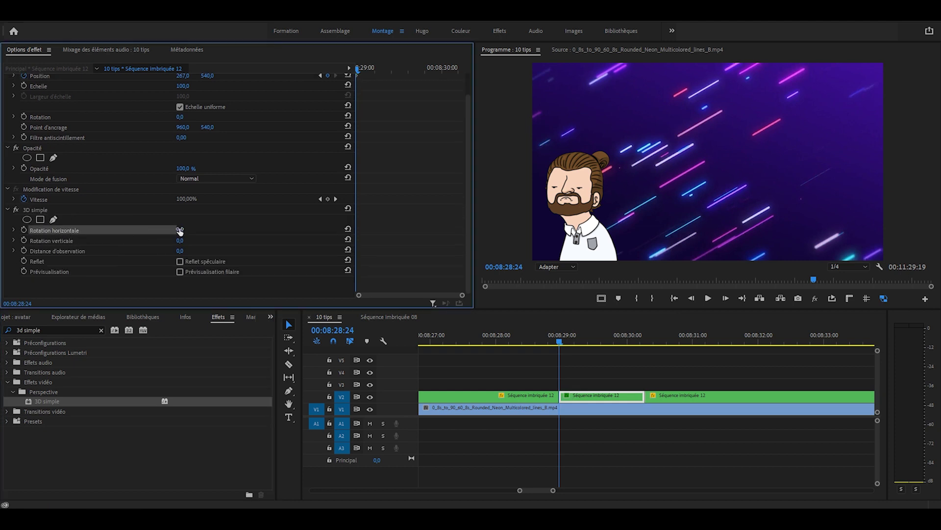
type("180")
key("Return")
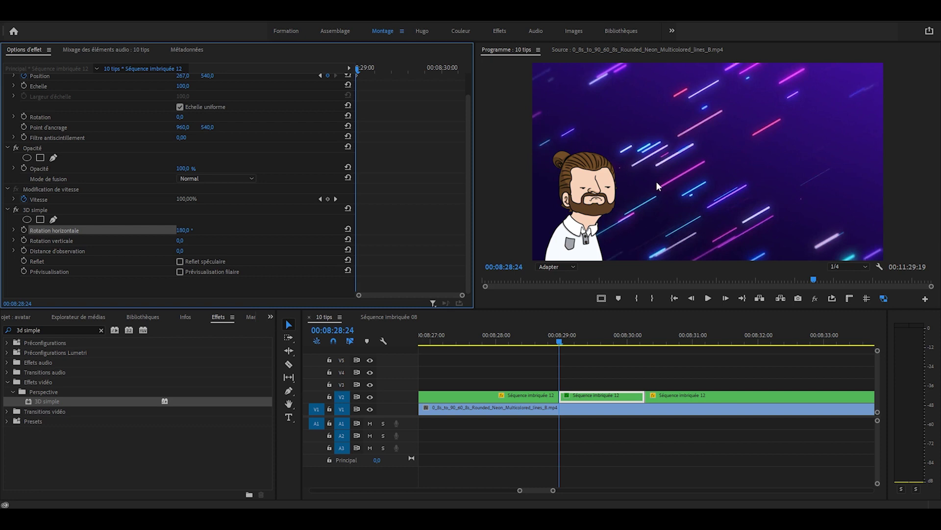
left_click(631, 364)
key("space")
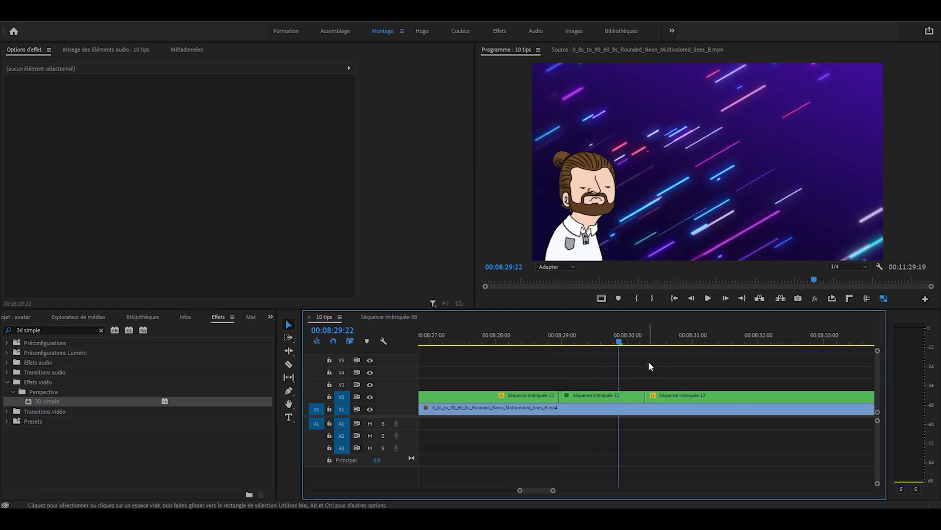
Keyframe the third part's Position at 00:08:30:07, move the avatar further sideways at about 00:08:31:09, and scrub through the whole animation.
left_click(662, 397)
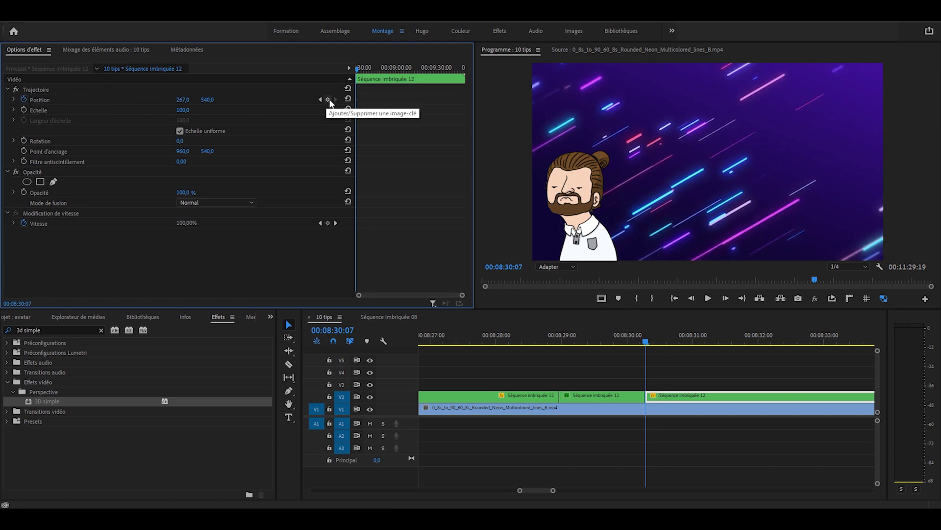
left_click(328, 100)
left_click_drag(649, 343, 725, 346)
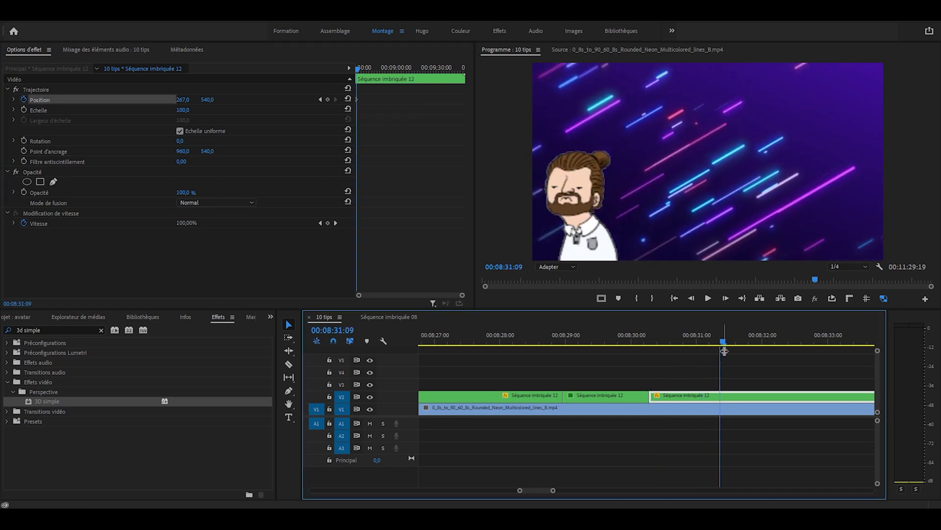
left_click_drag(184, 102, 63, 102)
left_click(443, 342)
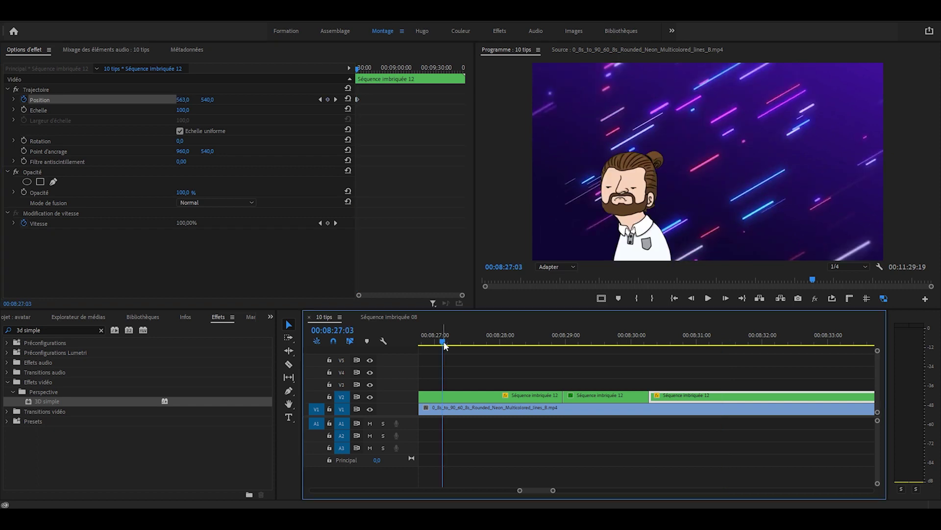
left_click_drag(445, 344, 723, 351)
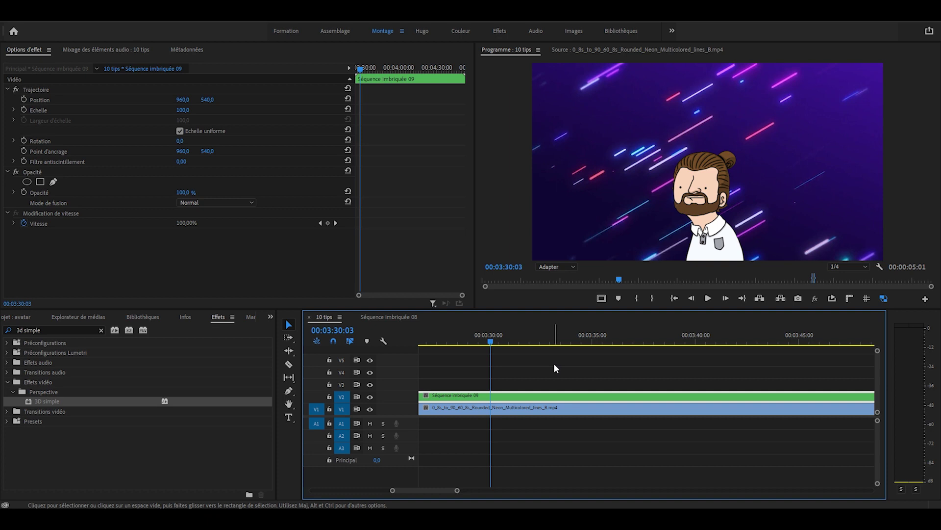
Split the Séquence imbriquée 09 clip into short pieces starting at 00:03:30:03 and select the first short piece.
left_click_drag(457, 490, 449, 491)
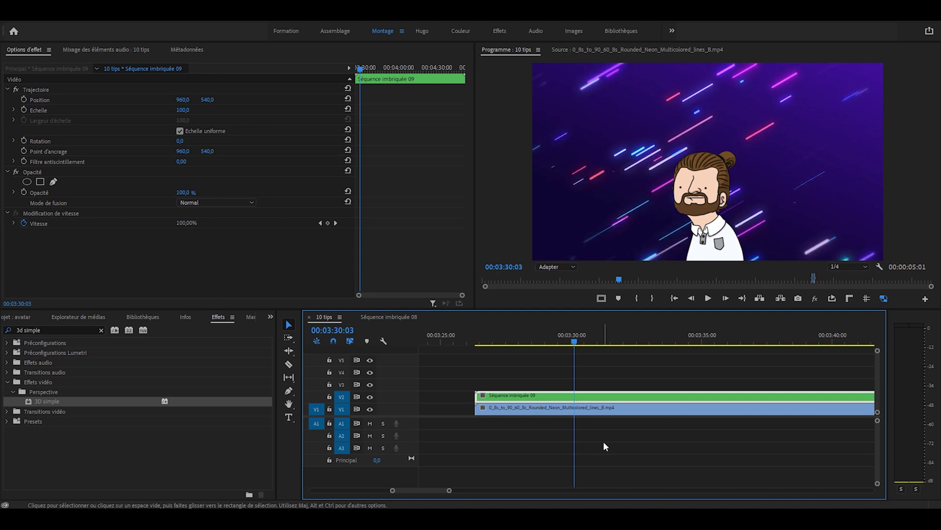
scroll(605, 444, "down", 1)
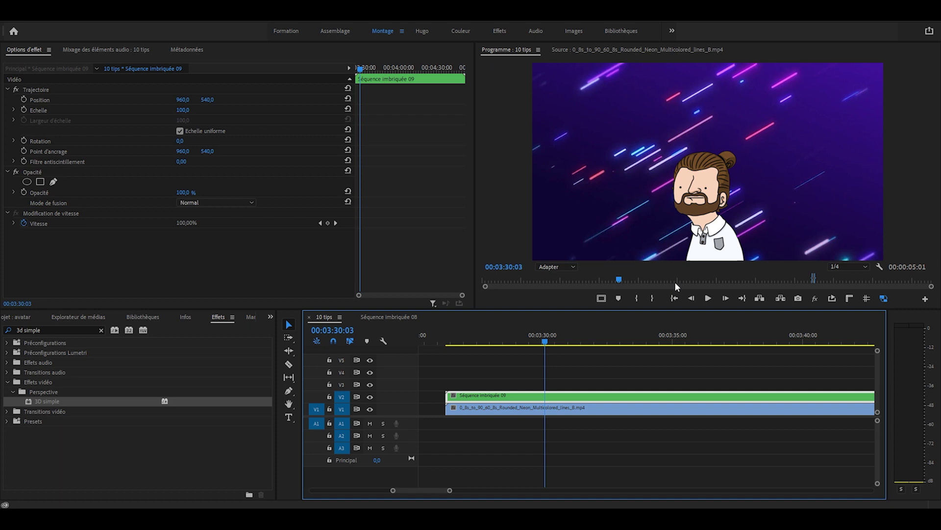
left_click(481, 375)
scroll(478, 375, "down", 1)
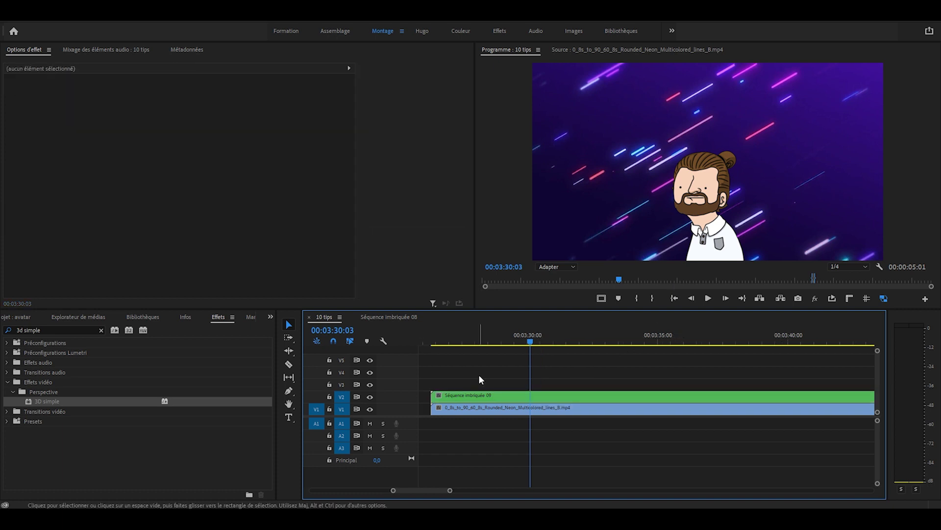
key("c")
left_click(531, 397)
key("v")
left_click(551, 398)
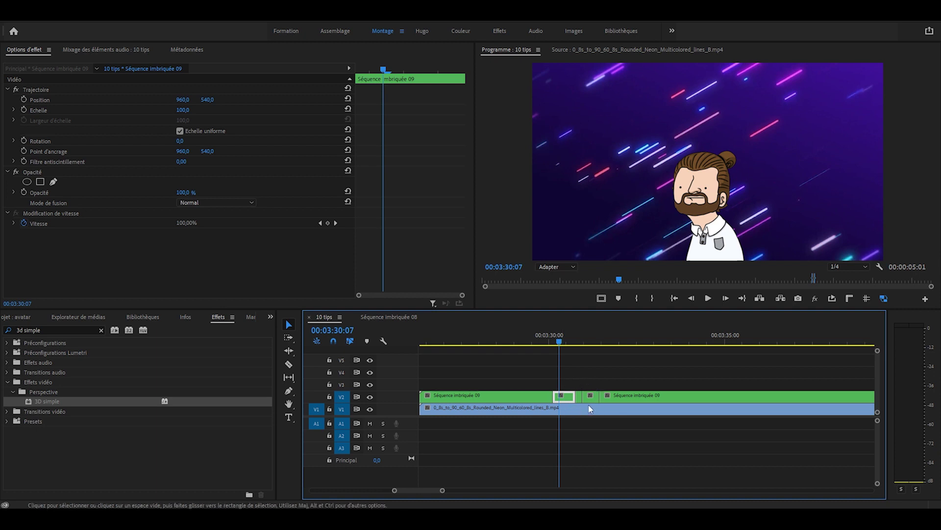
Return to the piece's first frame and move its anchor point to the avatar's base at about 858.1, 1029.1.
left_click_drag(385, 69, 333, 62)
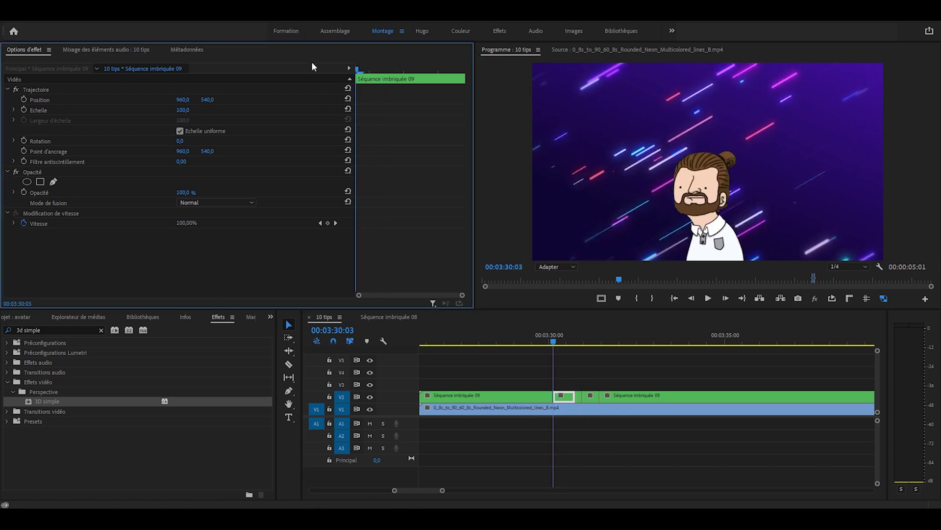
left_click(50, 152)
left_click_drag(708, 162, 689, 252)
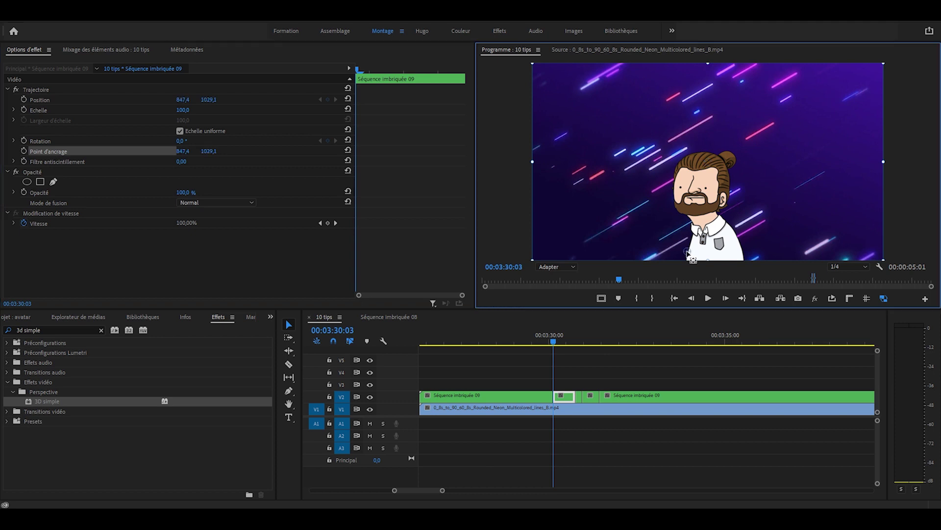
Enable Position and Rotation keyframes on the first short piece at 00:03:30:03.
left_click(41, 92)
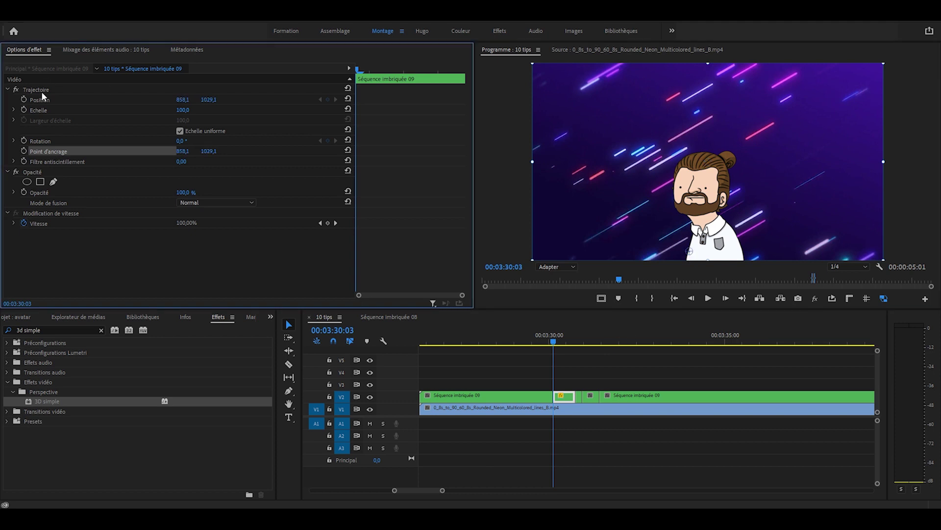
left_click(25, 99)
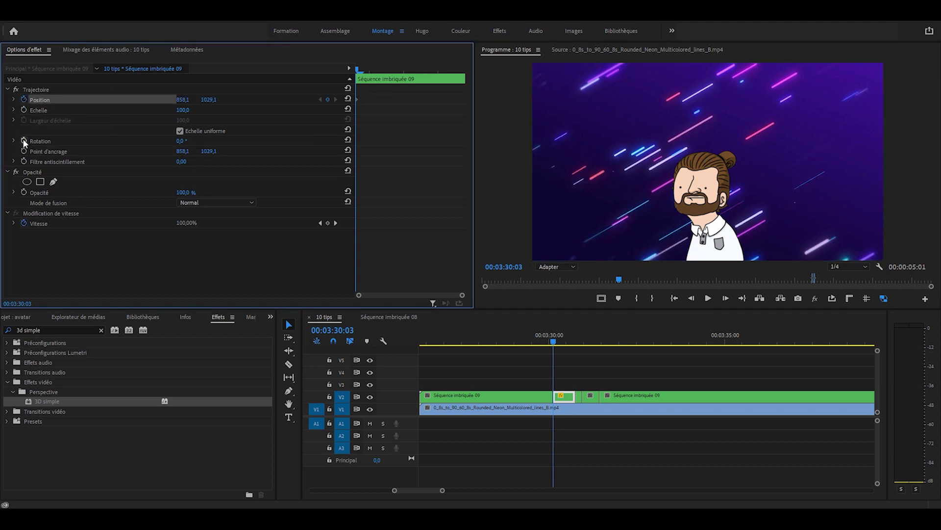
left_click(23, 141)
At 00:03:30:10, keyframe the avatar's lean with rotation 10° and vertical position 1049.1.
left_click(403, 69)
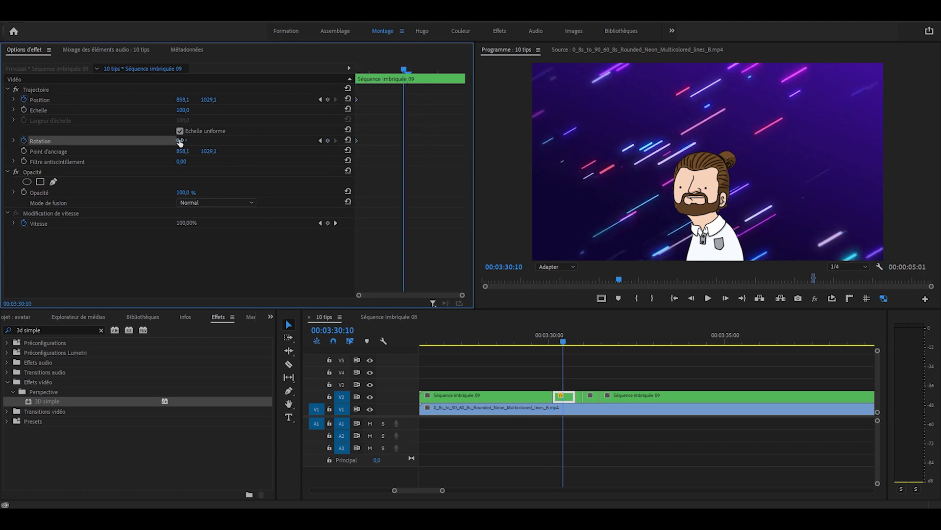
left_click(180, 140)
type("10")
key("Return")
left_click_drag(209, 100, 214, 101)
Show the Position and Rotation speed graphs and ease the start and end keyframes of both properties.
left_click_drag(433, 91, 326, 155)
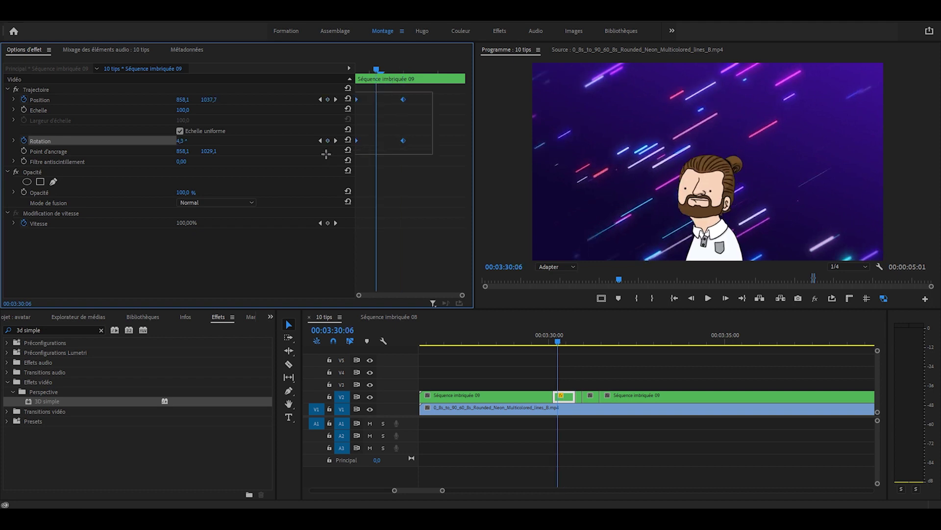
left_click(14, 99)
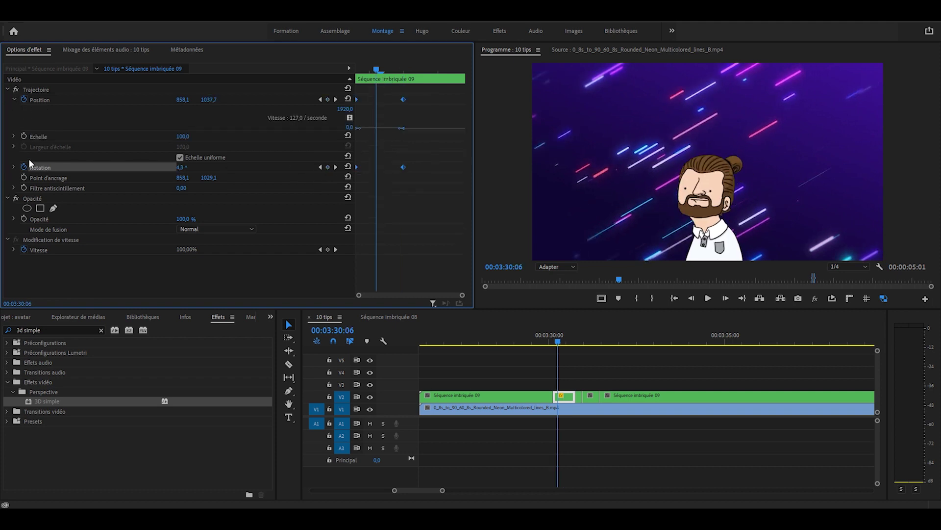
left_click(14, 168)
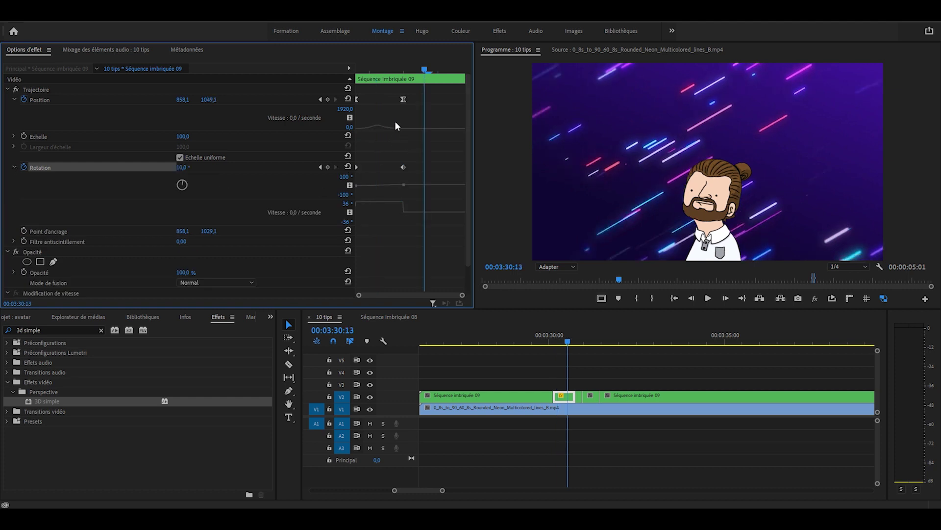
left_click(403, 99)
left_click_drag(416, 159, 357, 176)
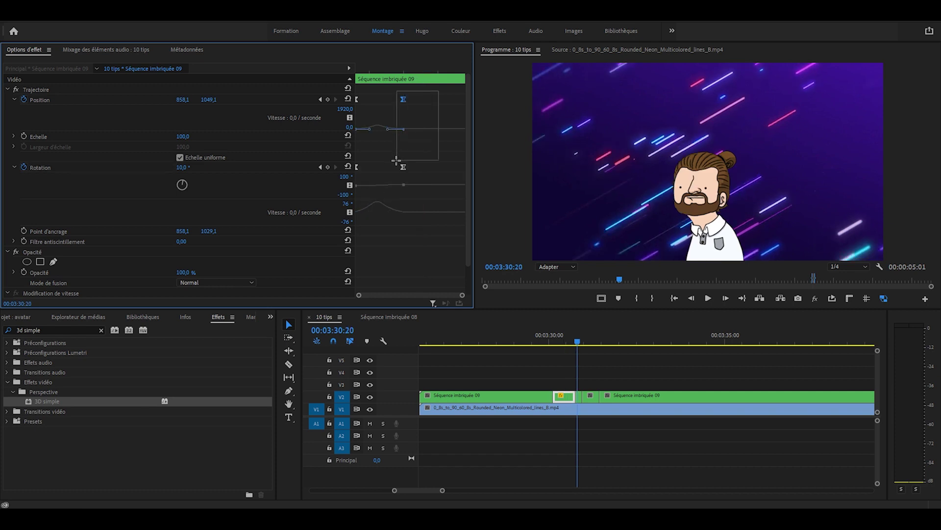
left_click(403, 168)
Copy the first short piece and paste only its Trajectoire attributes onto the next short piece.
left_click(568, 401)
right_click(568, 399)
left_click(581, 400)
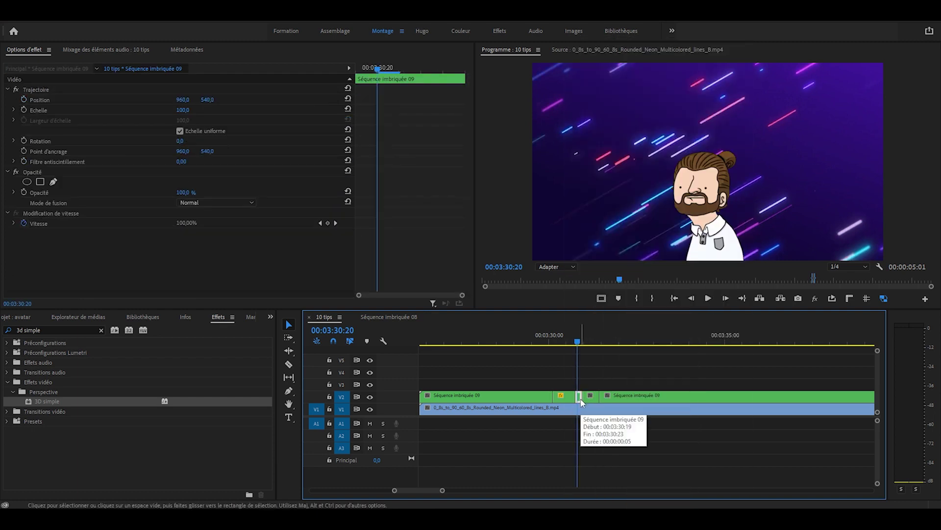
right_click(583, 401)
left_click(608, 64)
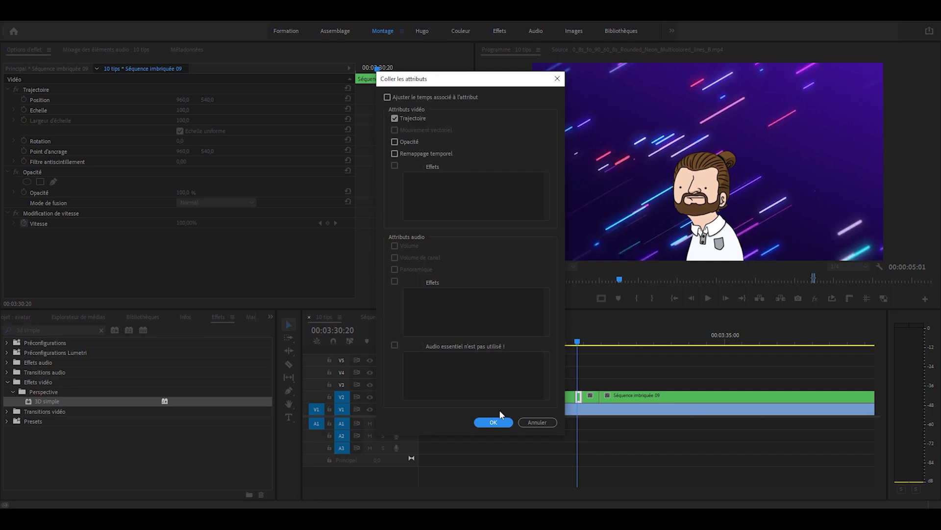
left_click(493, 422)
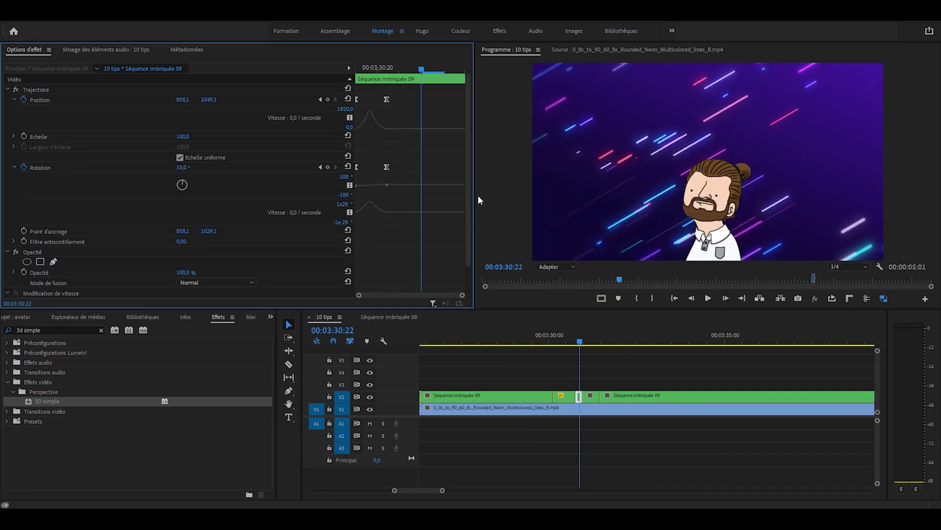
Remove the Position and Rotation keyframes from the short middle piece, leaving it as a static lean.
left_click(23, 100)
key("Return")
left_click(24, 140)
left_click(510, 271)
Copy the static middle piece and paste only its Trajectoire attributes onto the next short piece.
right_click(579, 396)
left_click(608, 55)
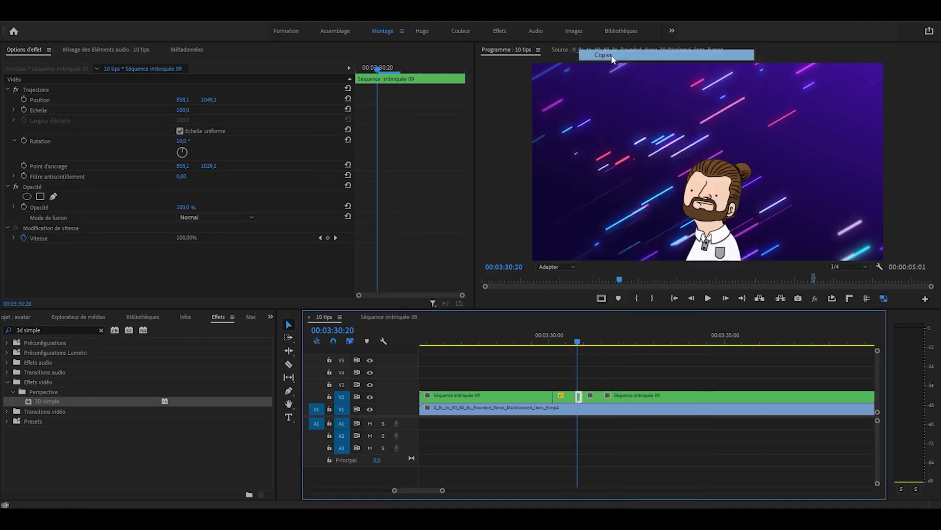
left_click(594, 399)
right_click(594, 399)
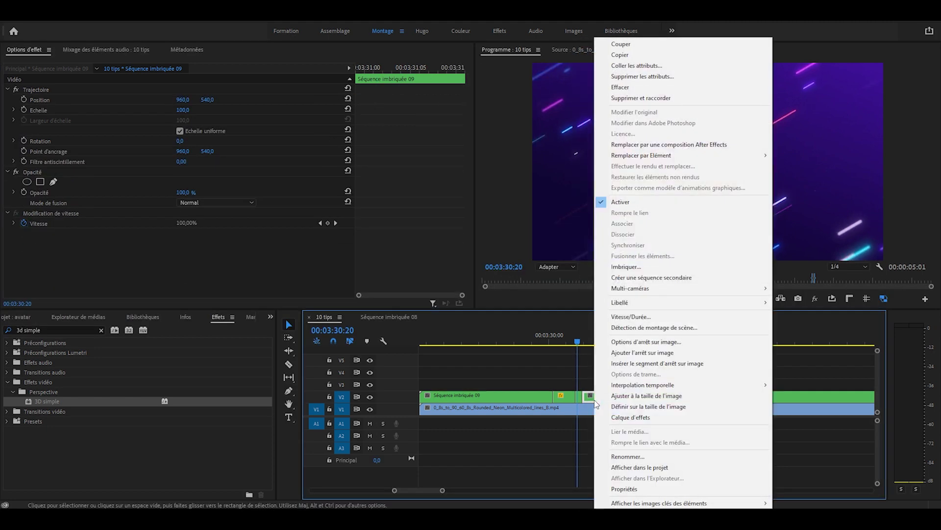
left_click(637, 65)
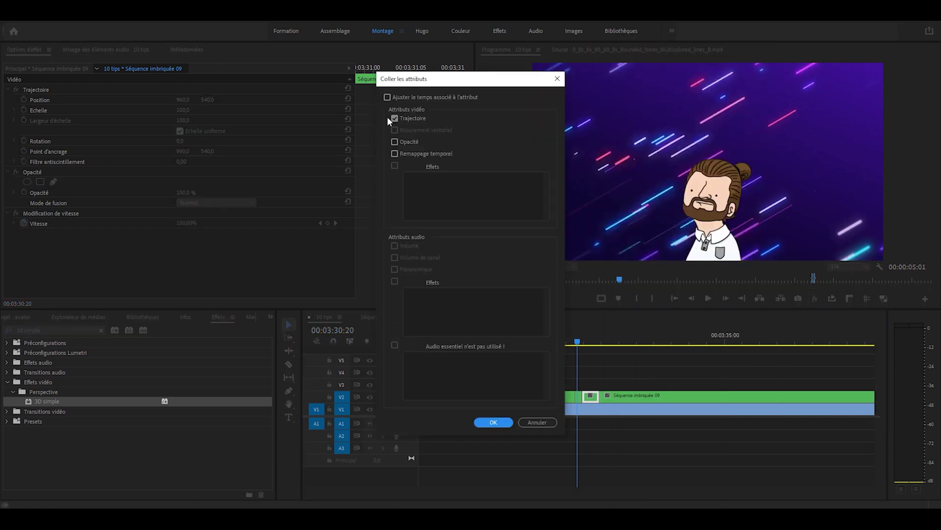
left_click(493, 423)
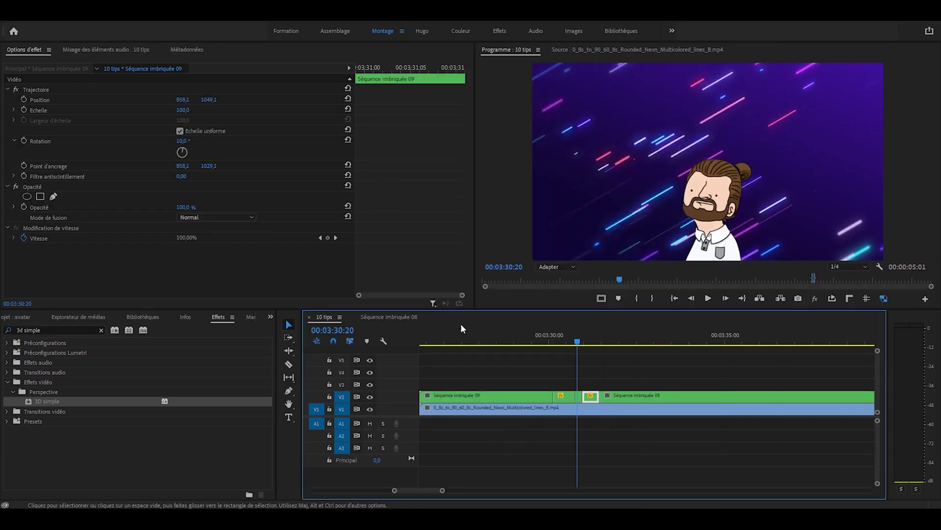
On the last short piece, keyframe Position and Rotation at 00:03:30:24, and rotation 20° with vertical position 1078.1 at 00:03:31:04.
left_click(23, 99)
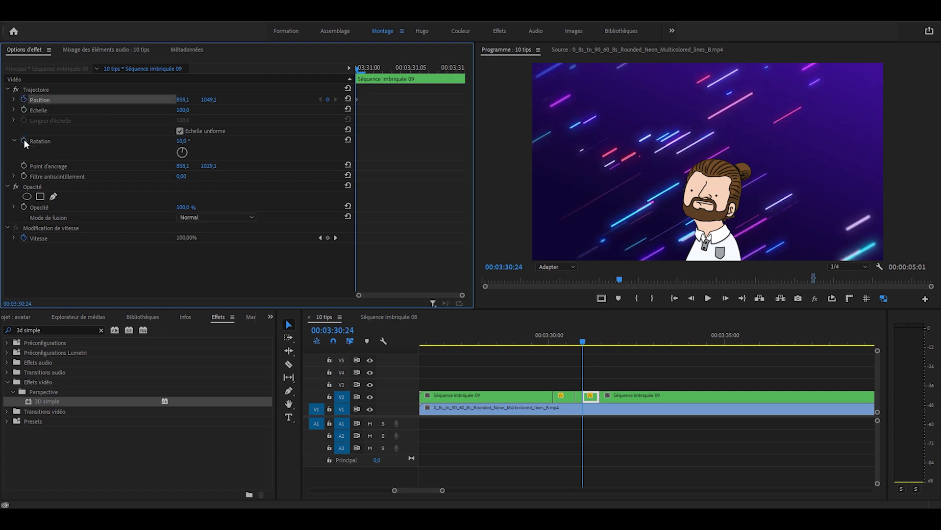
left_click(24, 141)
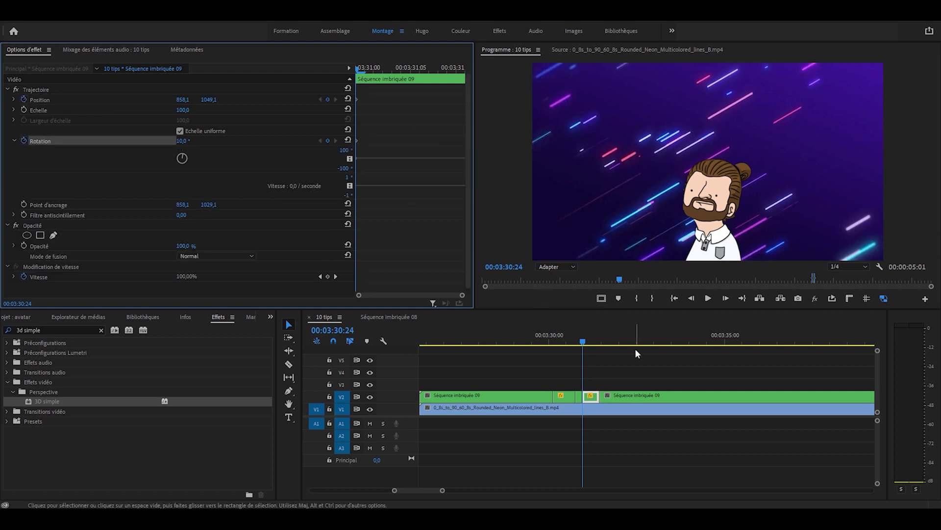
key("shift+Right")
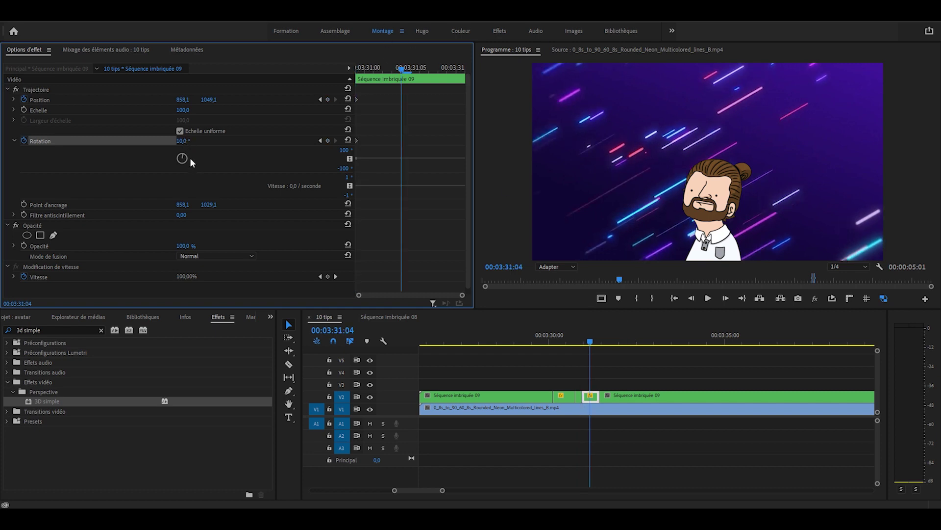
left_click(181, 141)
type("20")
key("Return")
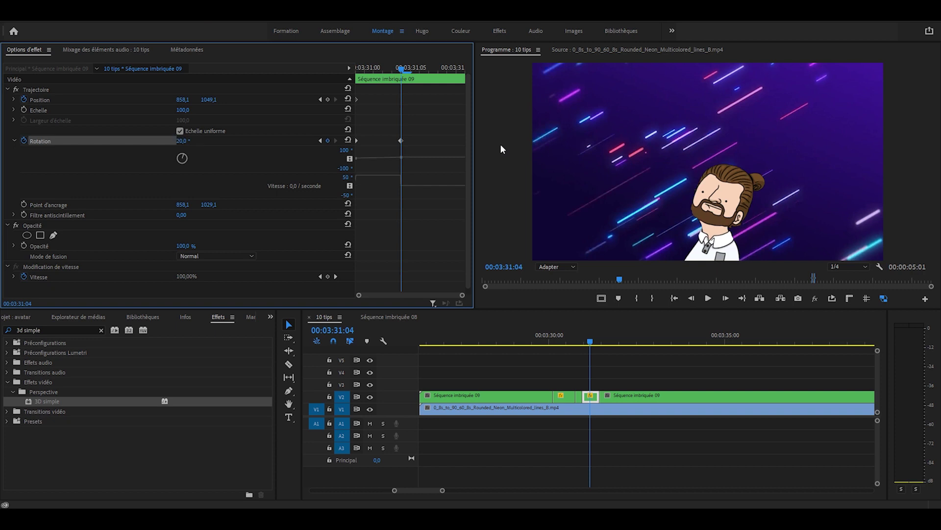
left_click_drag(210, 101, 224, 101)
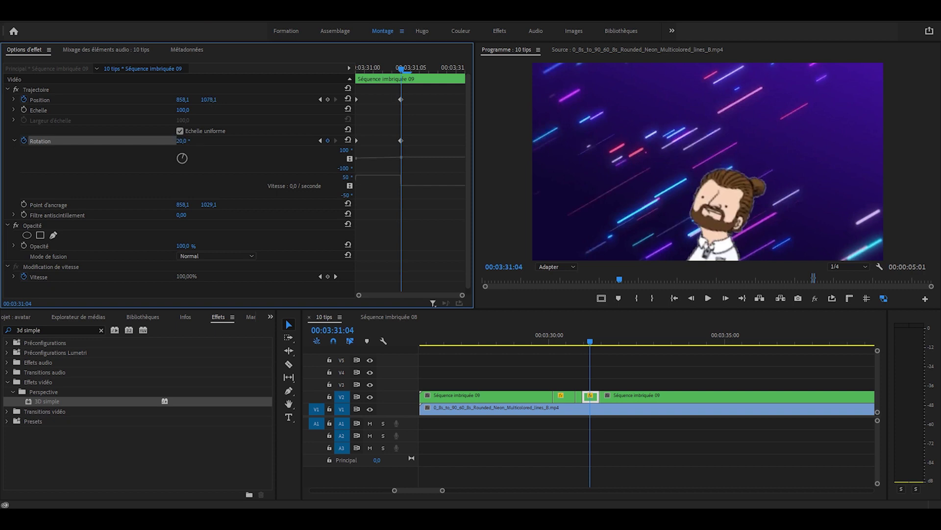
Ease the last short piece's start and end keyframes for Position and Rotation, and delay the end keyframes to 00:03:31:11.
left_click(14, 100)
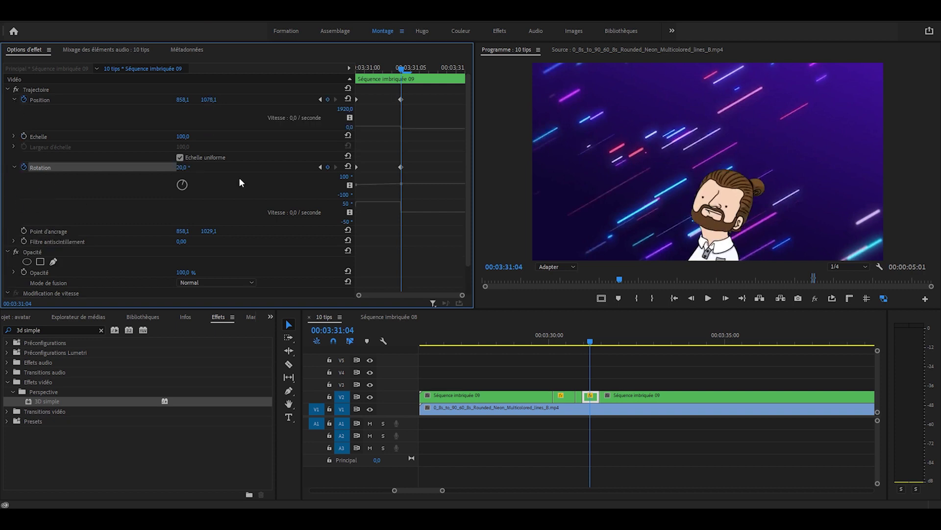
left_click_drag(462, 295, 407, 295)
left_click_drag(435, 91, 338, 184)
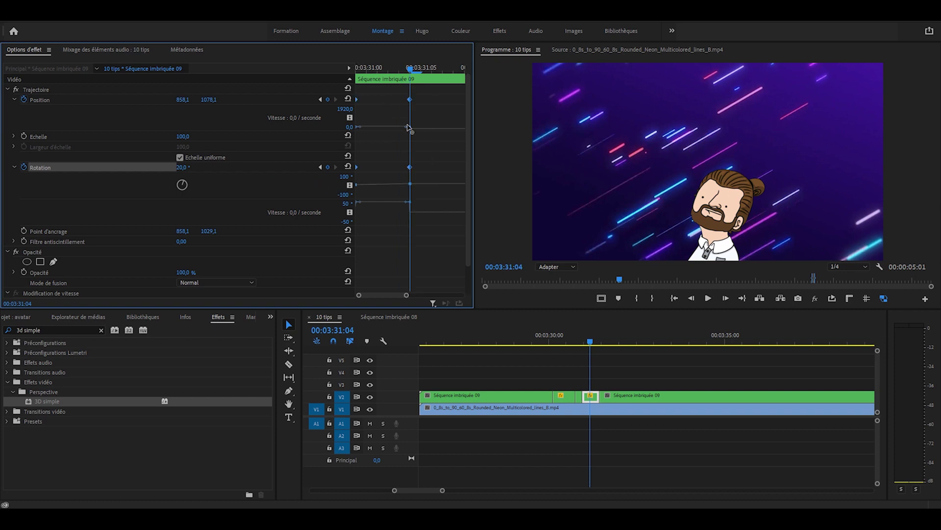
left_click_drag(407, 127, 395, 131)
left_click(409, 167)
left_click_drag(360, 202, 371, 211)
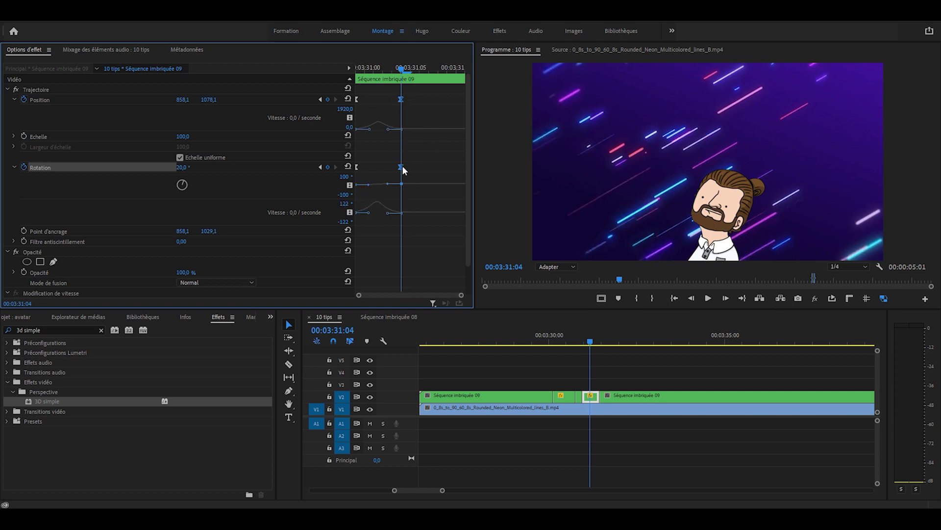
left_click_drag(403, 169, 466, 173)
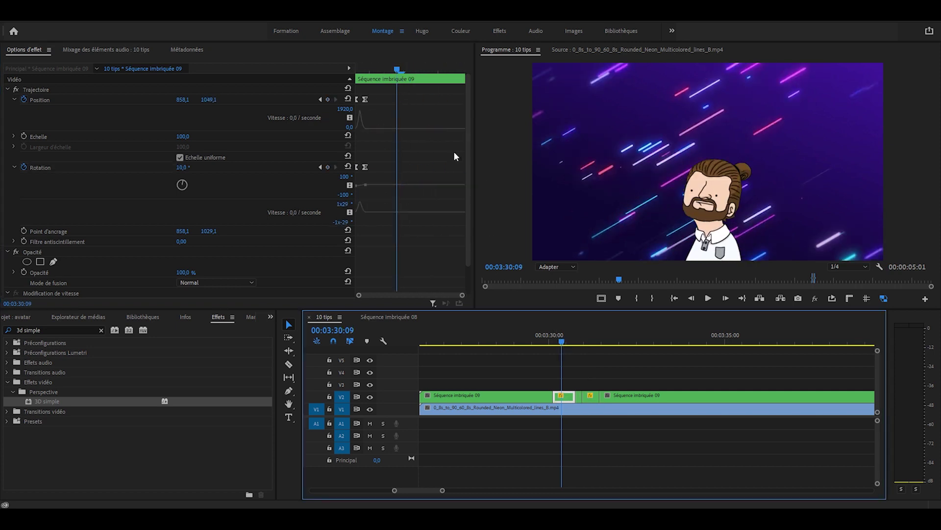
left_click_drag(373, 87, 355, 217)
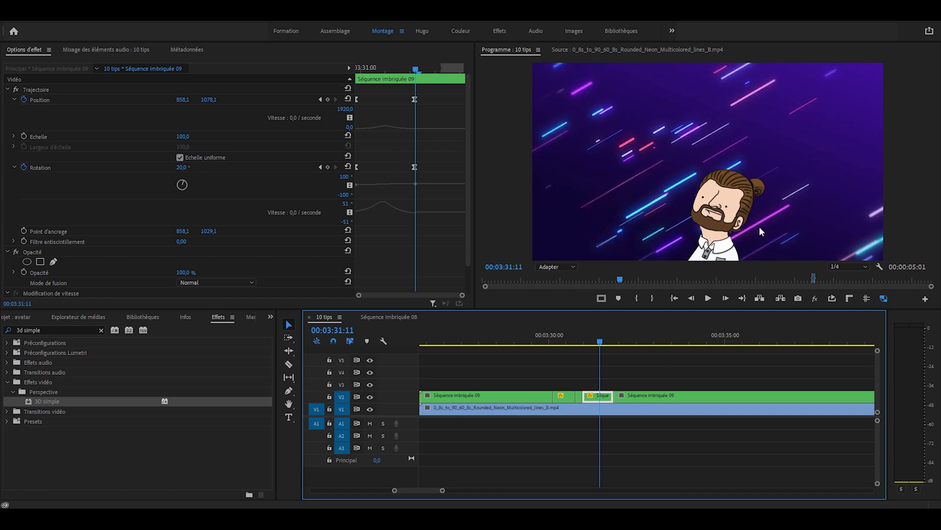
Inspect the static middle piece between the two animated leans and clear the selection.
left_click(580, 397)
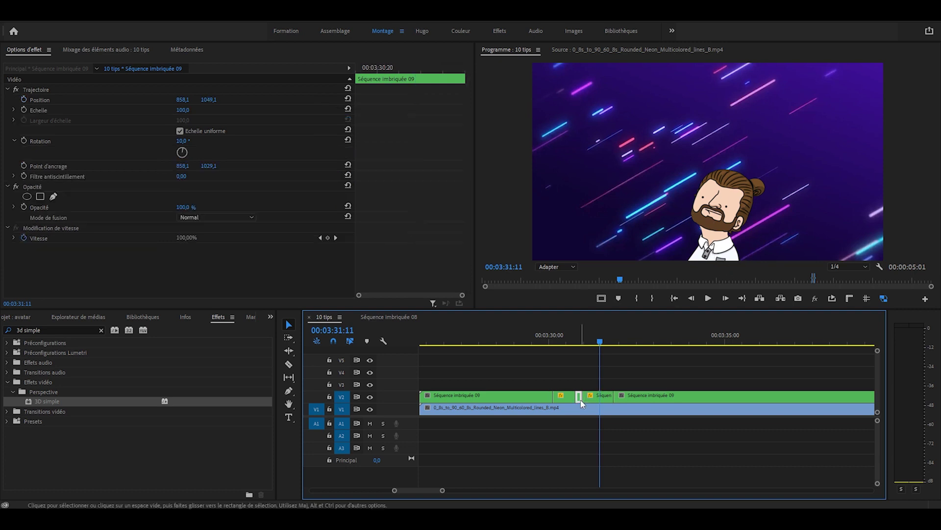
left_click(608, 367)
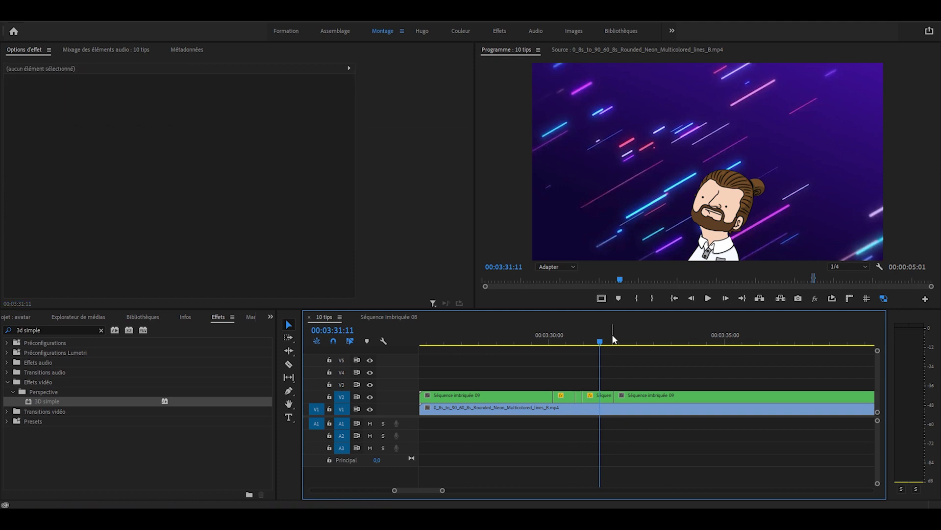
left_click(625, 339)
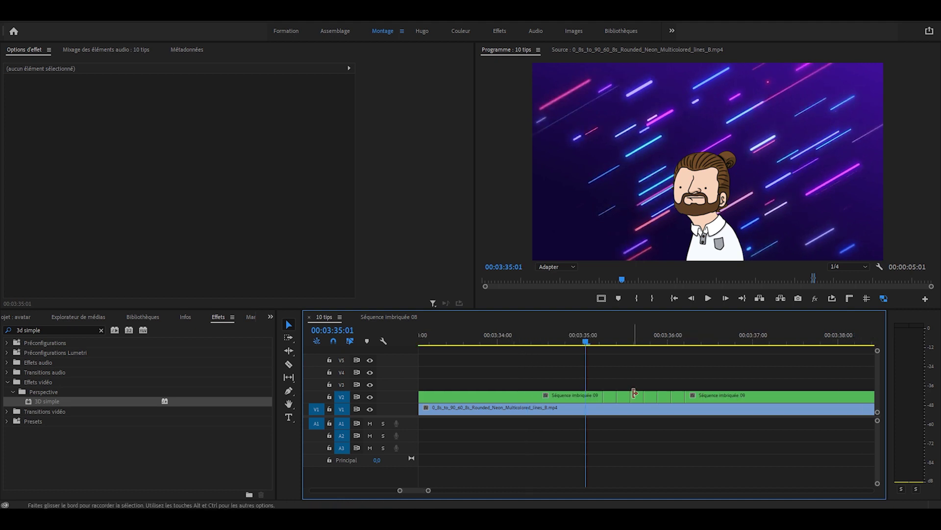
Enlarge the successive short pieces cut after 00:03:35:00 progressively, setting scale 106 on the second and 109 on the third.
left_click(624, 398)
left_click(651, 399)
left_click(677, 397)
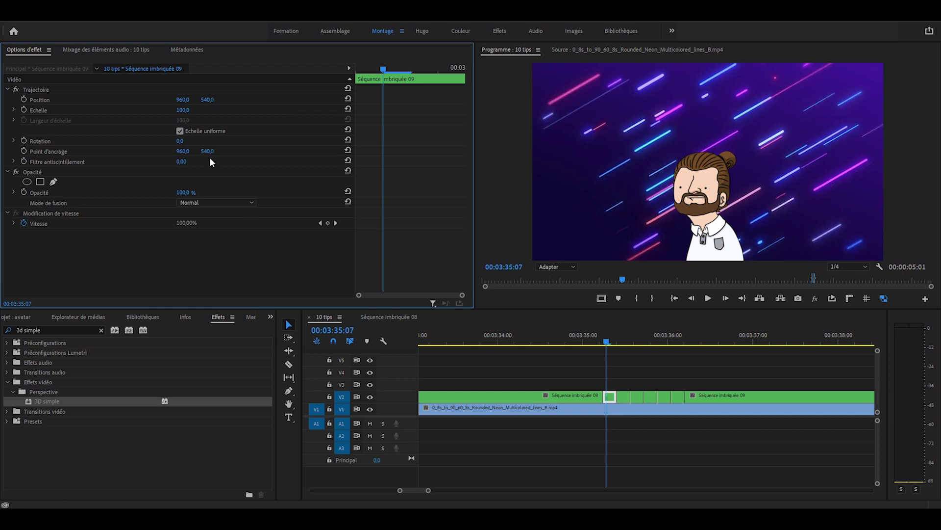
left_click_drag(182, 110, 366, 227)
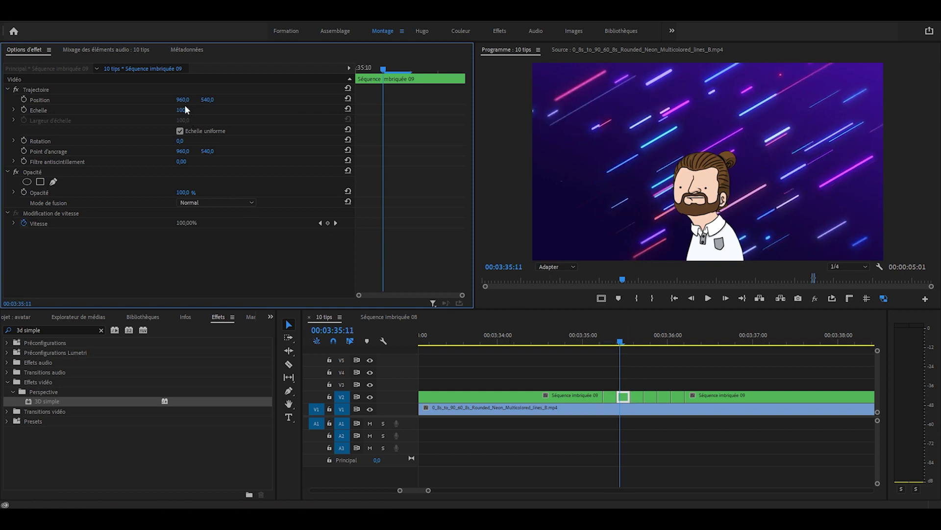
left_click(183, 109)
type("106")
key("Return")
type("109")
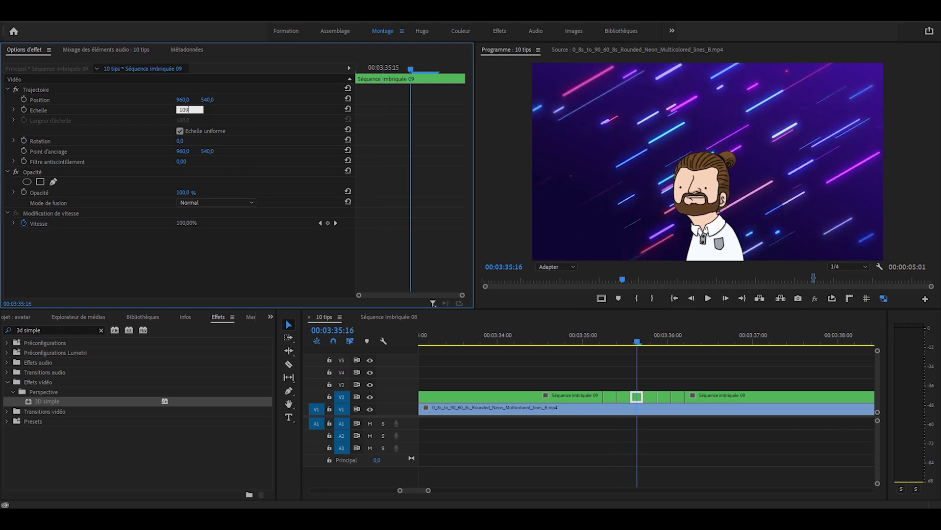
key("Return")
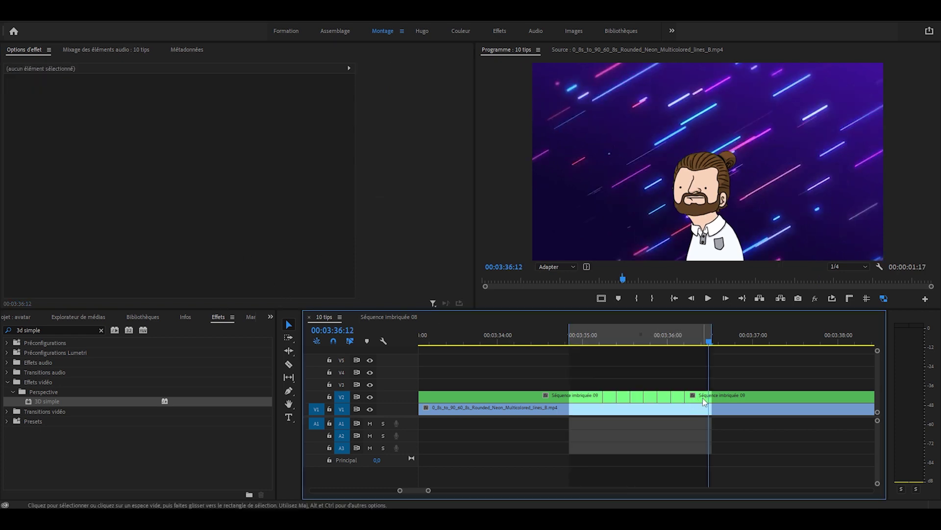